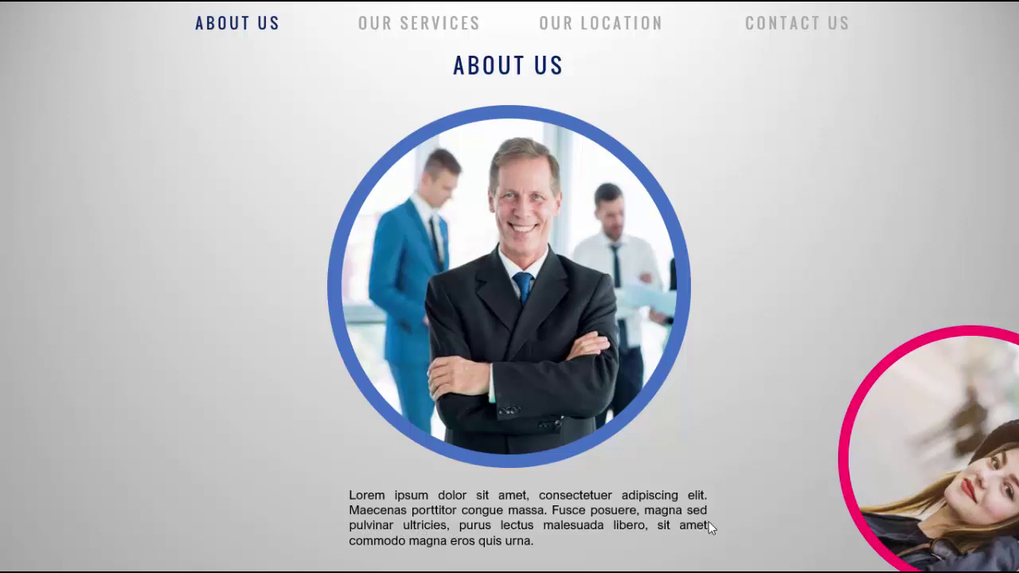
Step: Advance the slideshow from About Us through Our Services and Our Location to Contact Us
left_click(792, 247)
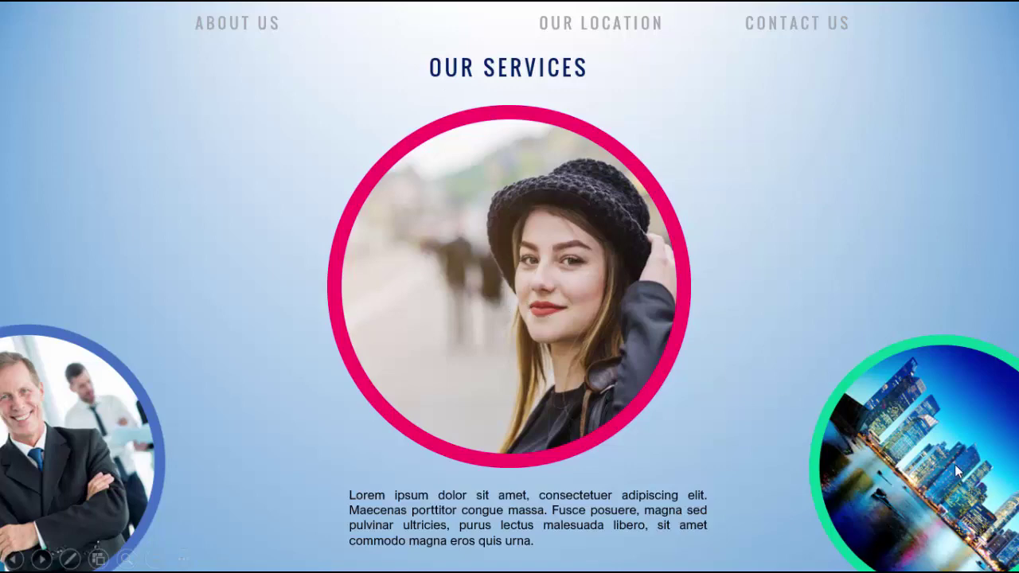
left_click(824, 272)
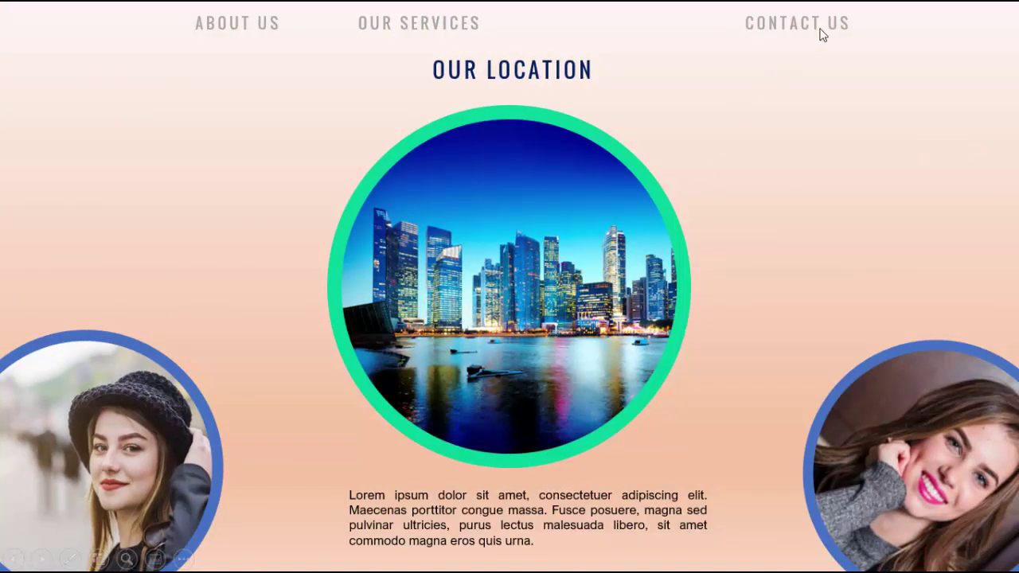
left_click(787, 229)
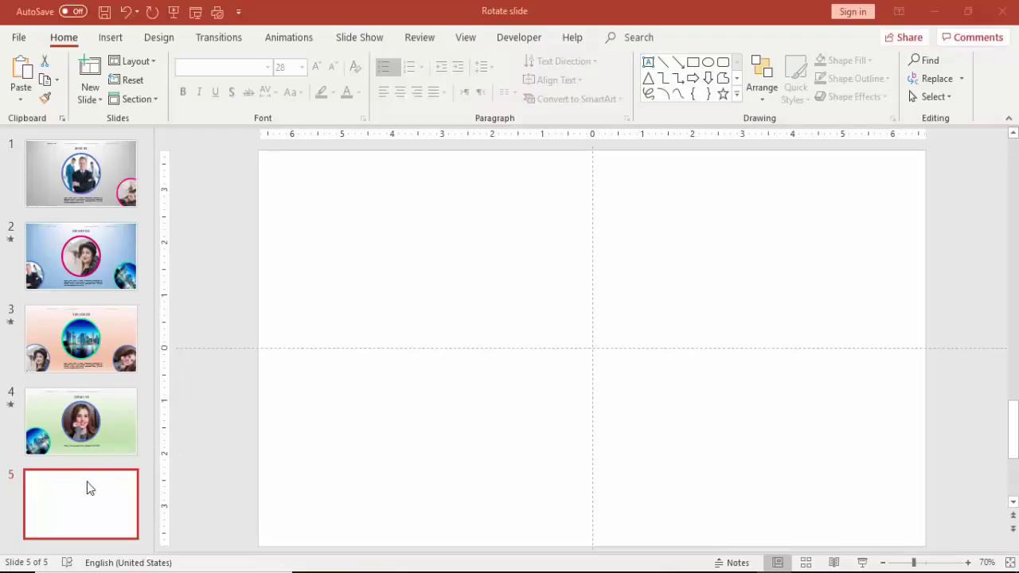
Step: Give slide 5 the Top Spotlight - Accent 3 gradient fill as its background
right_click(642, 296)
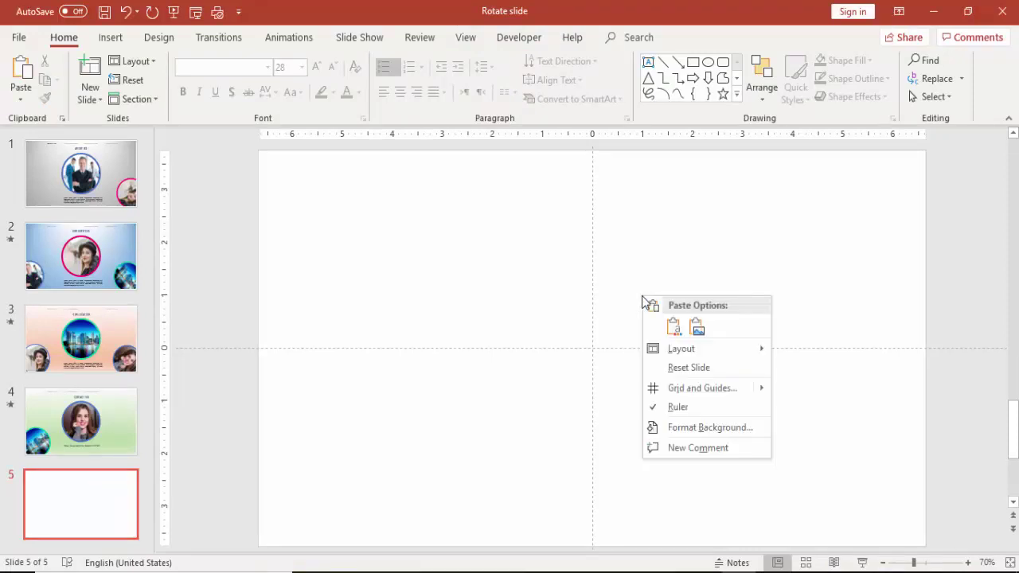
left_click(709, 427)
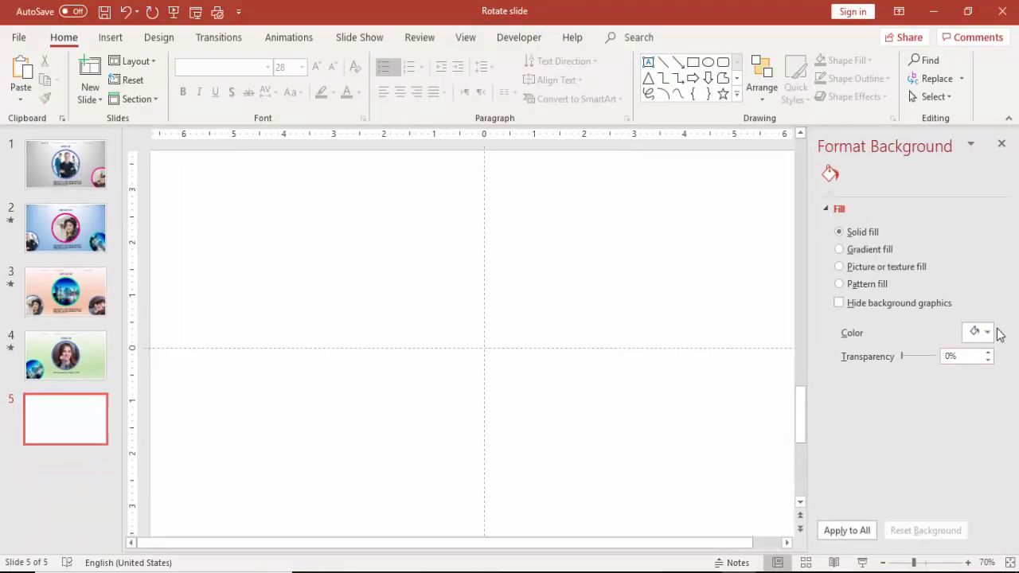
left_click(868, 250)
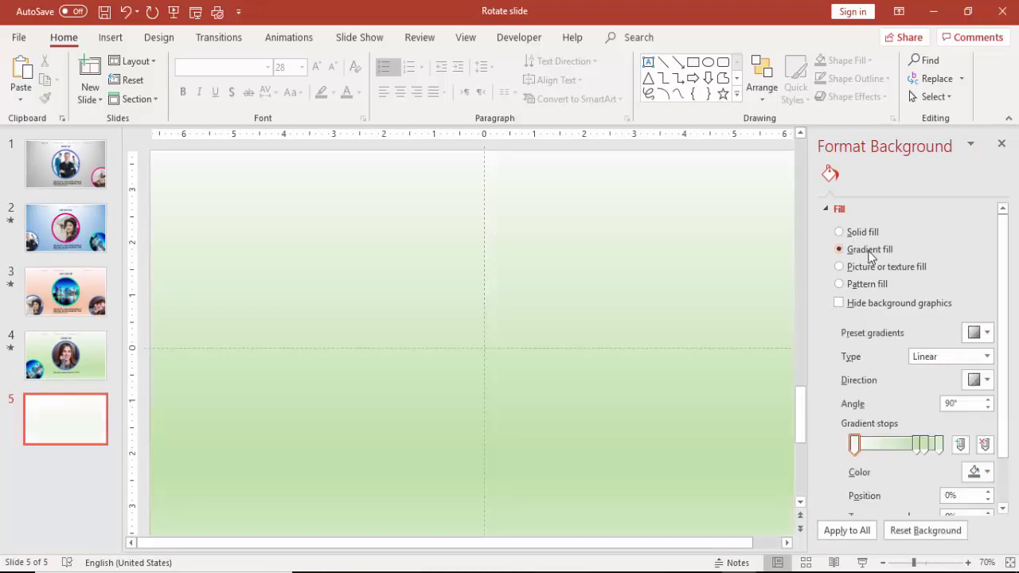
left_click(981, 334)
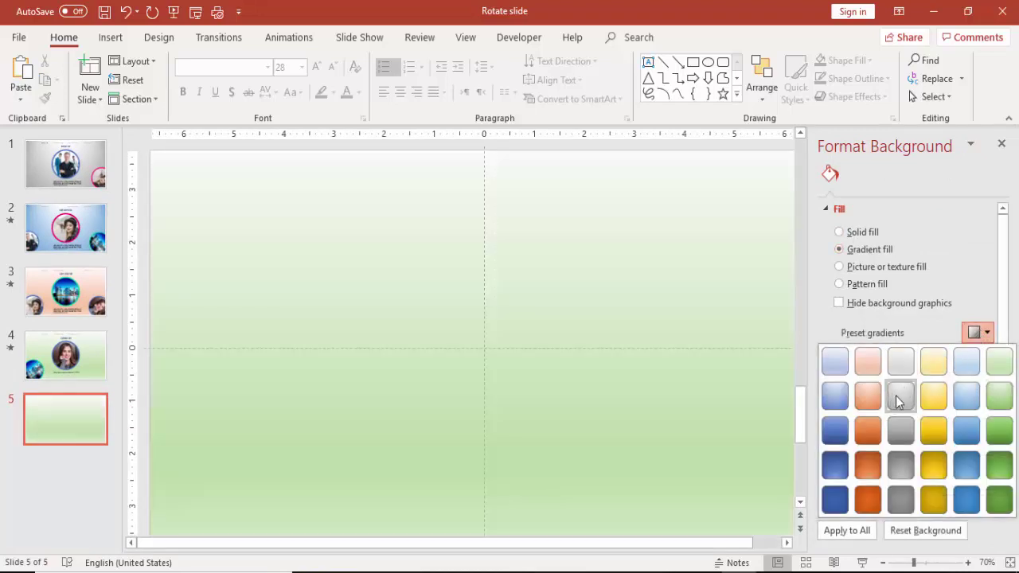
left_click(899, 396)
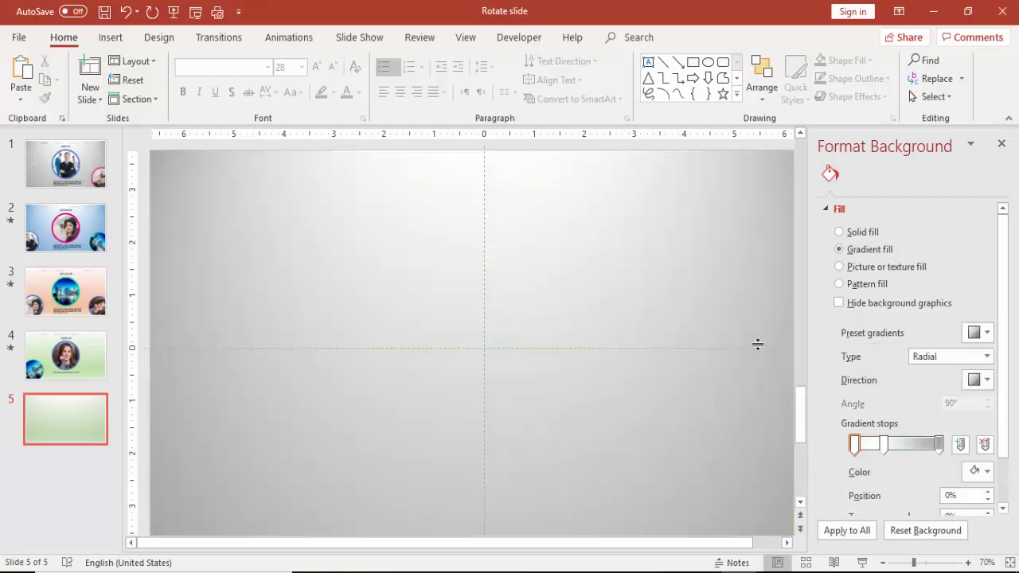
left_click(1001, 139)
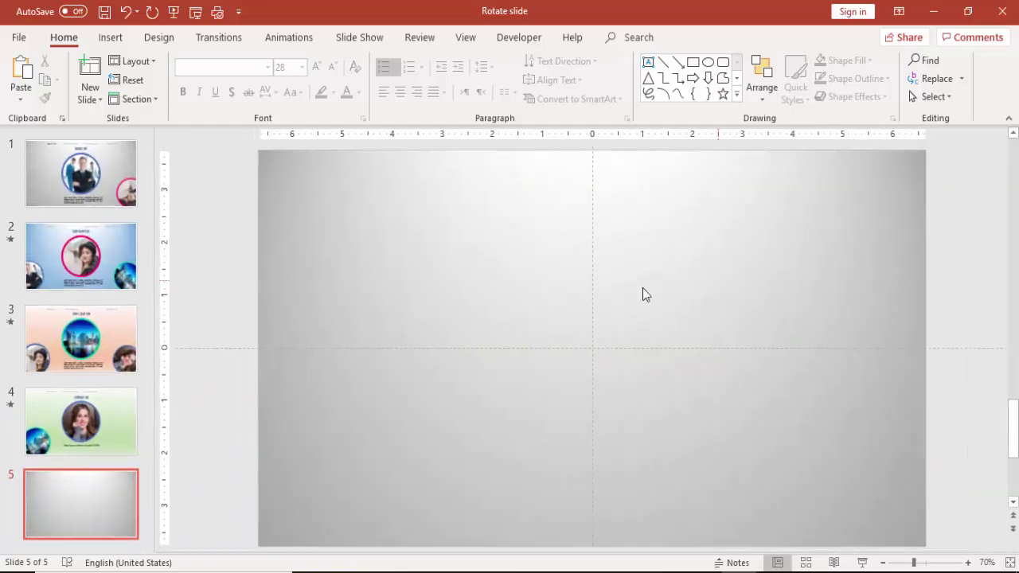
Step: Insert an oval on slide 5 and size it to 4.75" by 4.75"
left_click(111, 38)
left_click(242, 103)
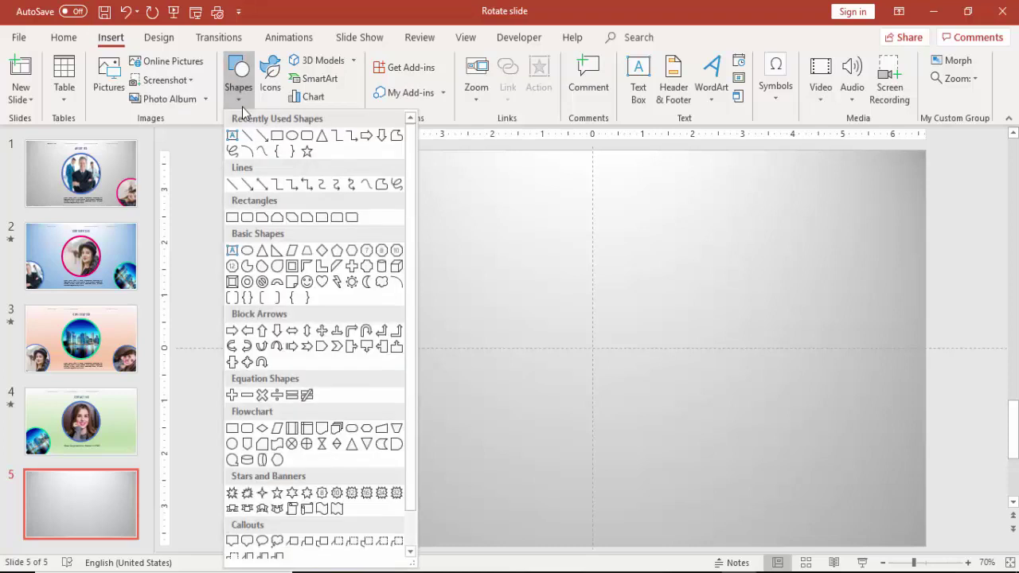
left_click(246, 252)
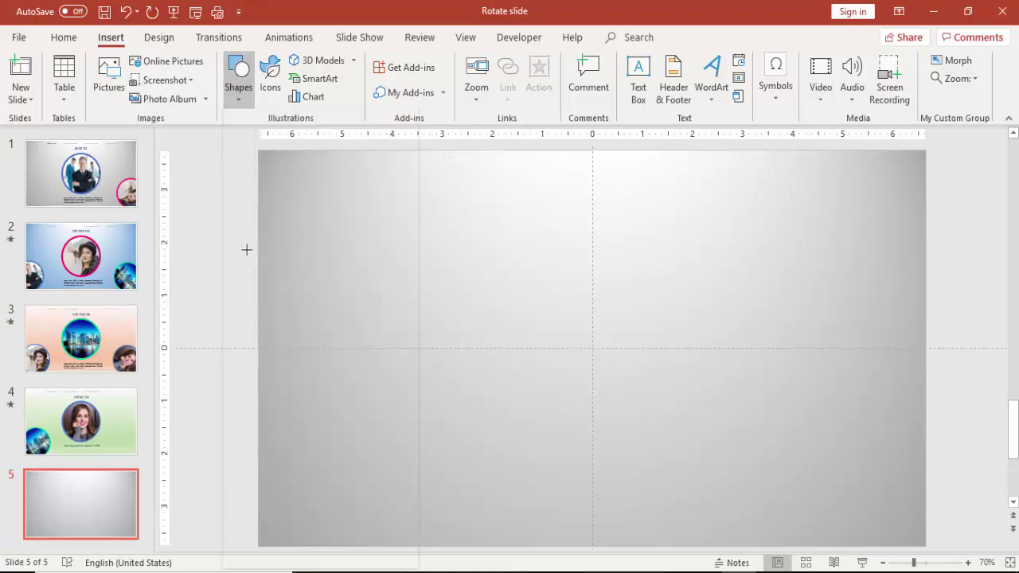
left_click(548, 301)
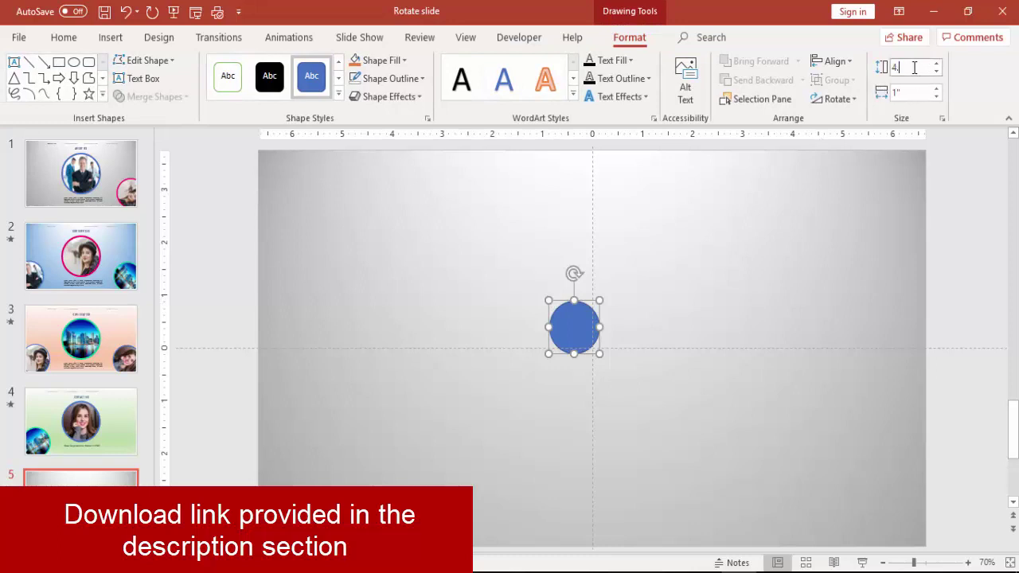
left_click(925, 90)
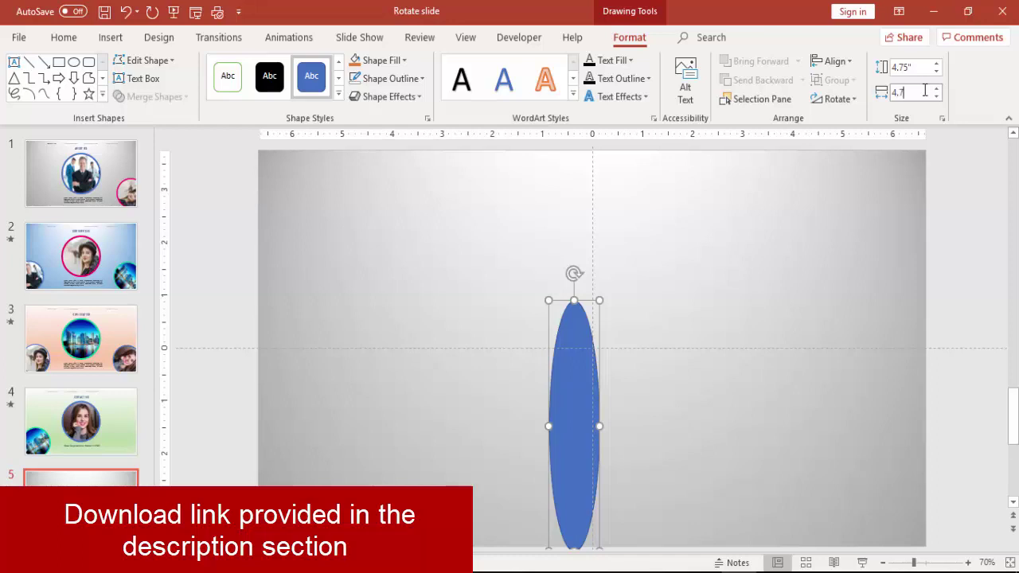
type("4.75\"")
key("Return")
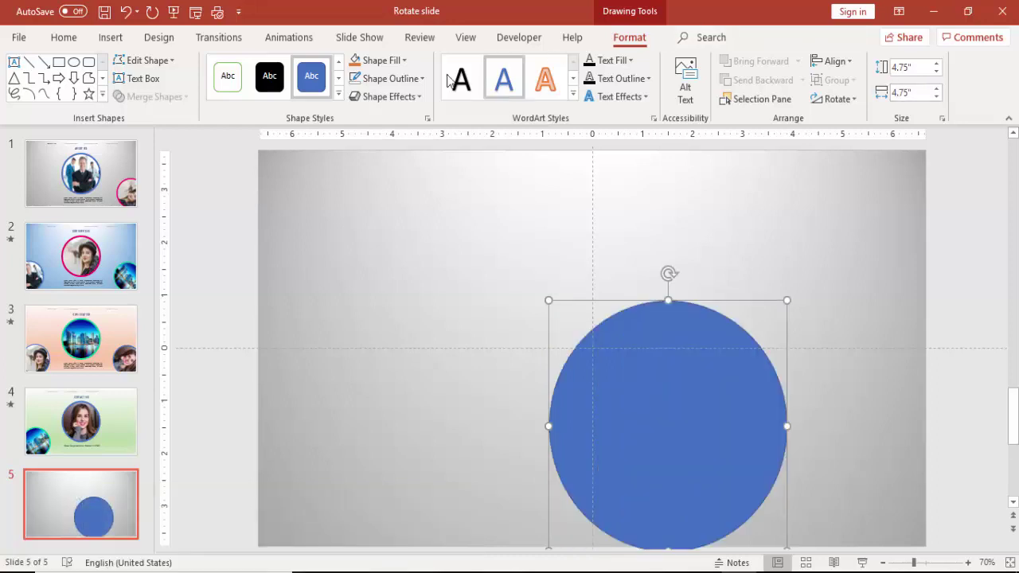
Step: Remove the circle's outline and centre it horizontally and vertically on the slide
left_click(423, 78)
left_click(402, 251)
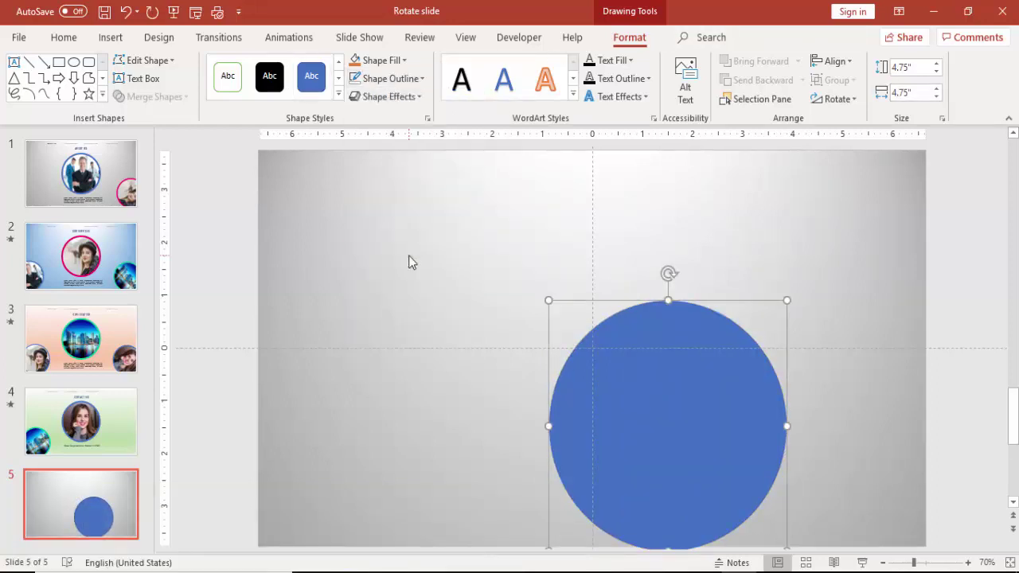
left_click_drag(616, 412, 586, 343)
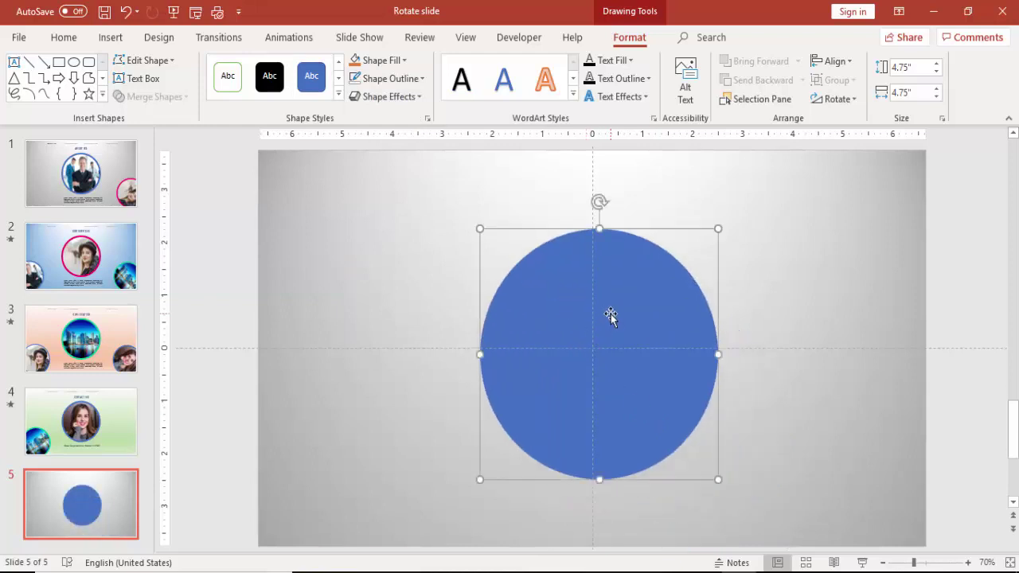
left_click(835, 61)
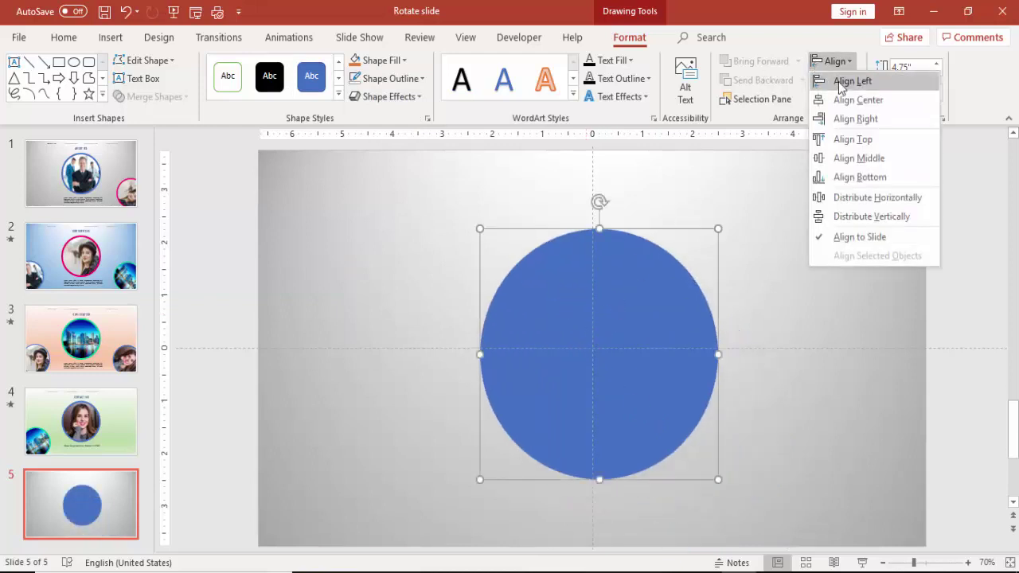
left_click(851, 99)
left_click(836, 63)
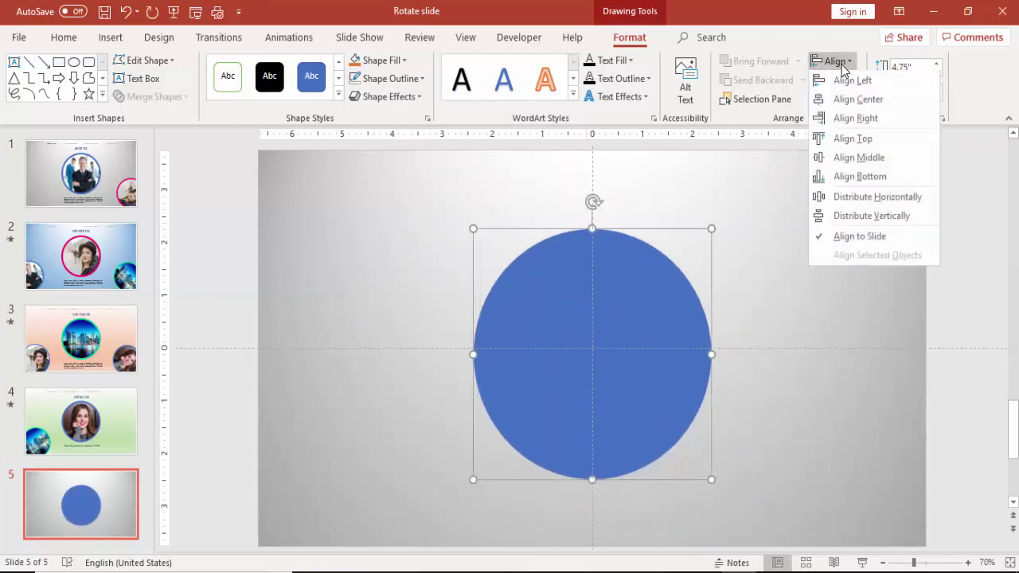
left_click(855, 159)
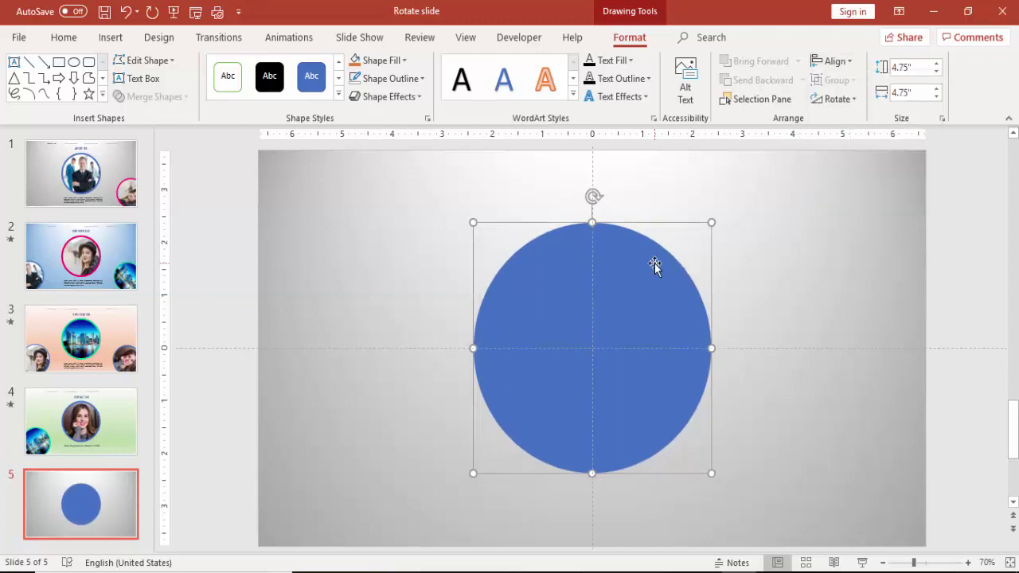
Step: Duplicate the circle and fill the copy with the 'building bottom view5' photo
left_click_drag(655, 266, 770, 278)
right_click(767, 286)
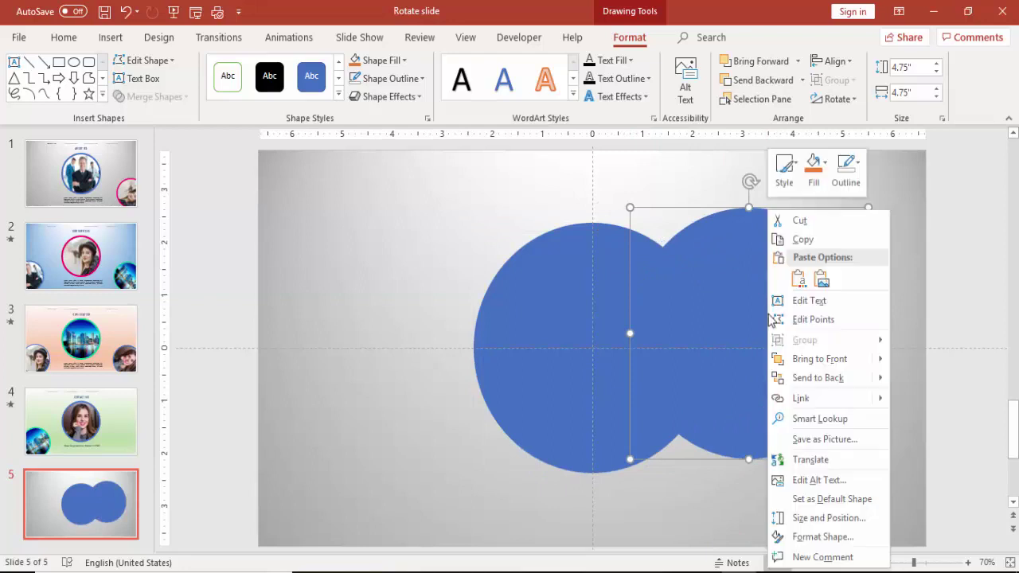
left_click(822, 539)
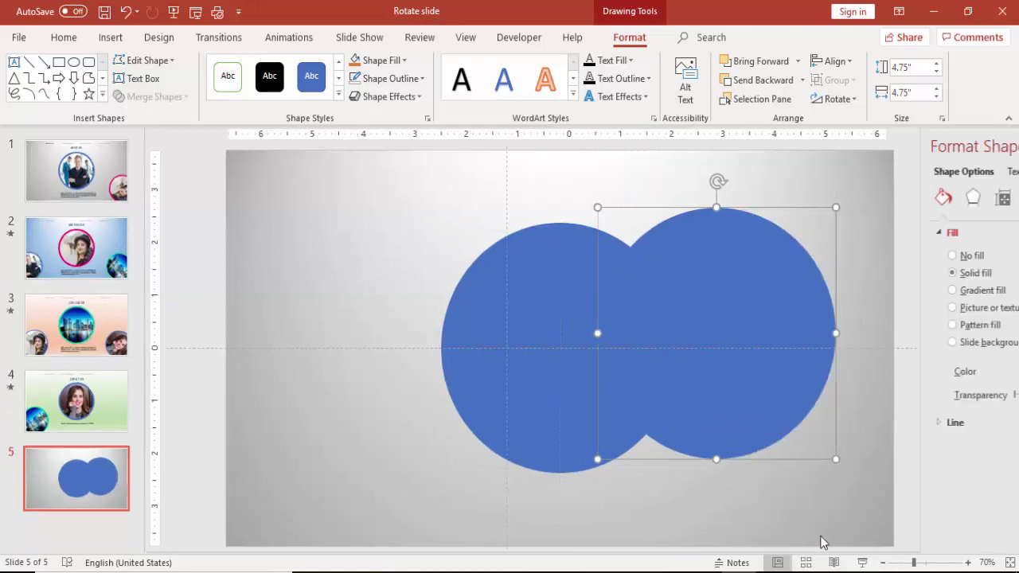
left_click(874, 295)
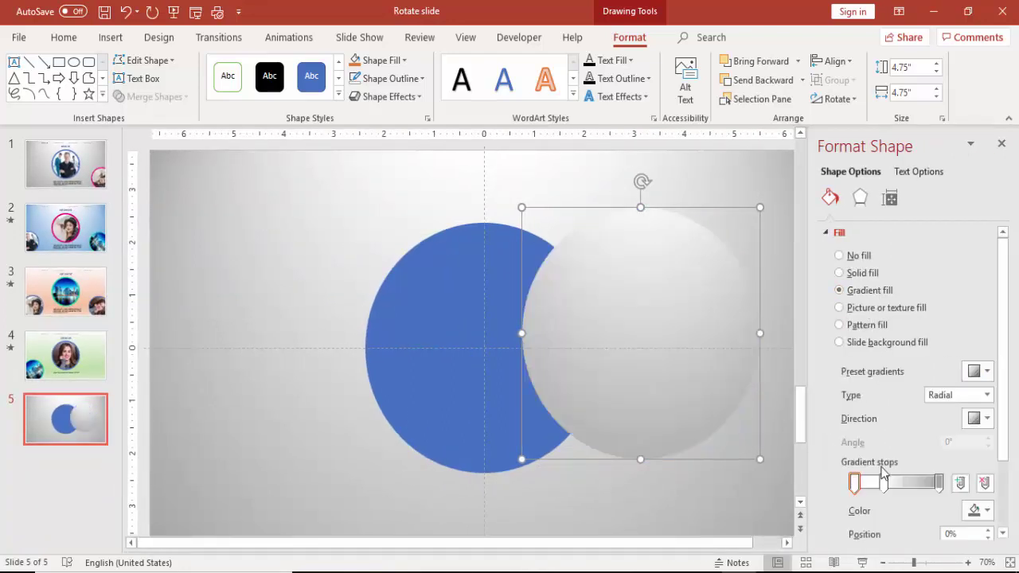
left_click(874, 309)
left_click(857, 388)
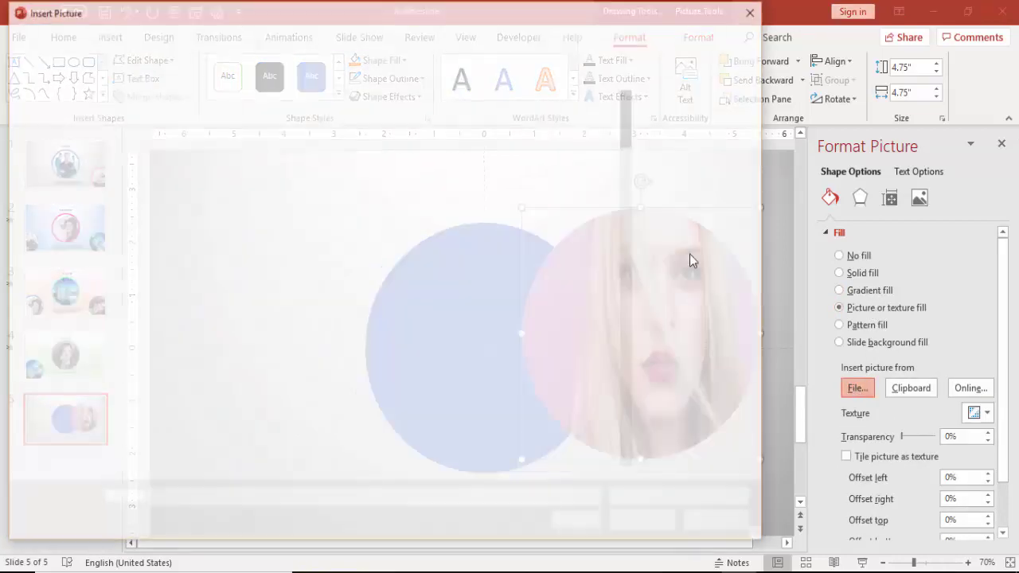
left_click_drag(623, 125, 633, 205)
left_click(419, 367)
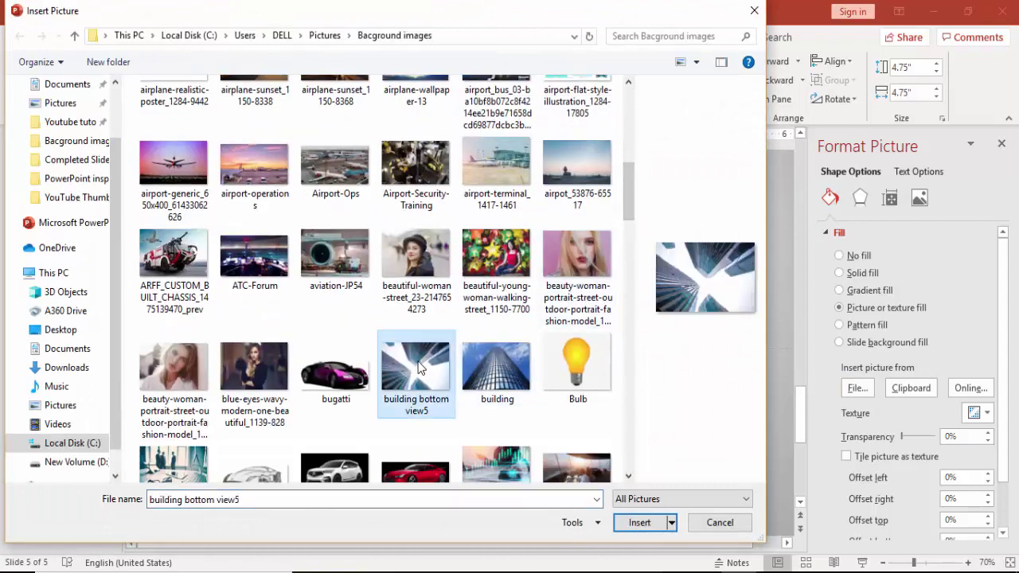
left_click(639, 523)
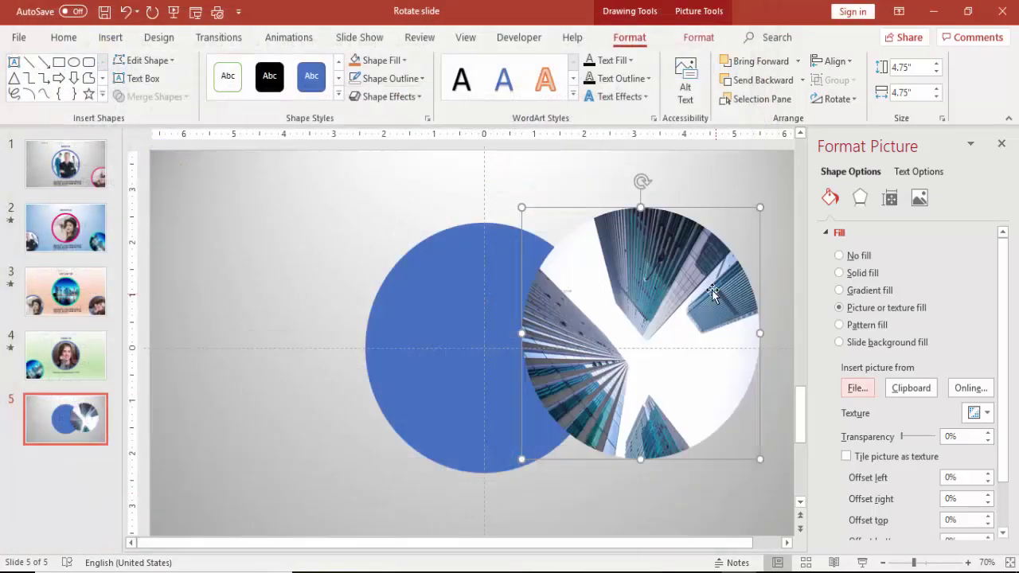
Step: Shrink the photo circle to 4.35" and centre it over the blue circle
left_click_drag(521, 207, 542, 230)
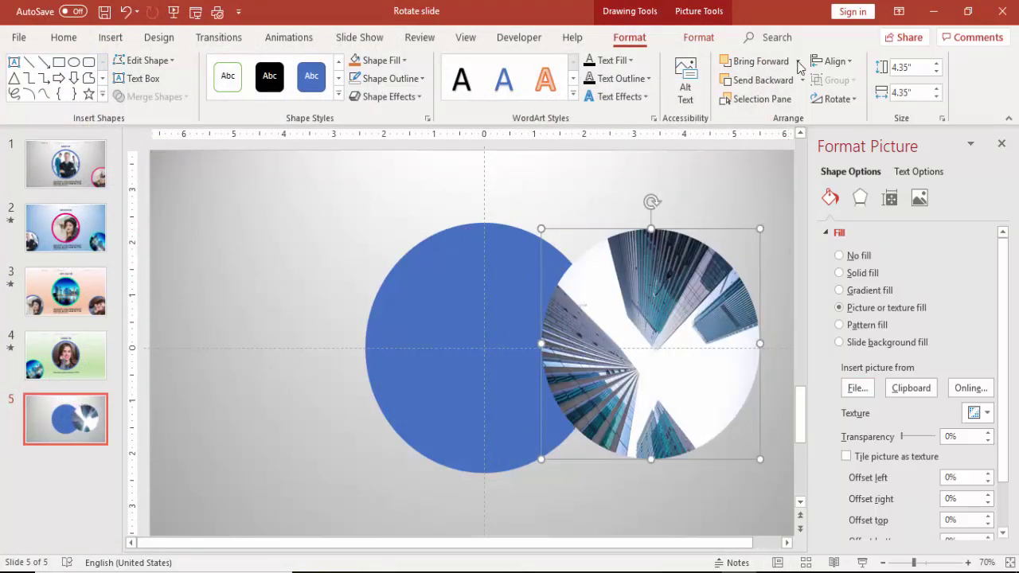
left_click(835, 62)
left_click(846, 98)
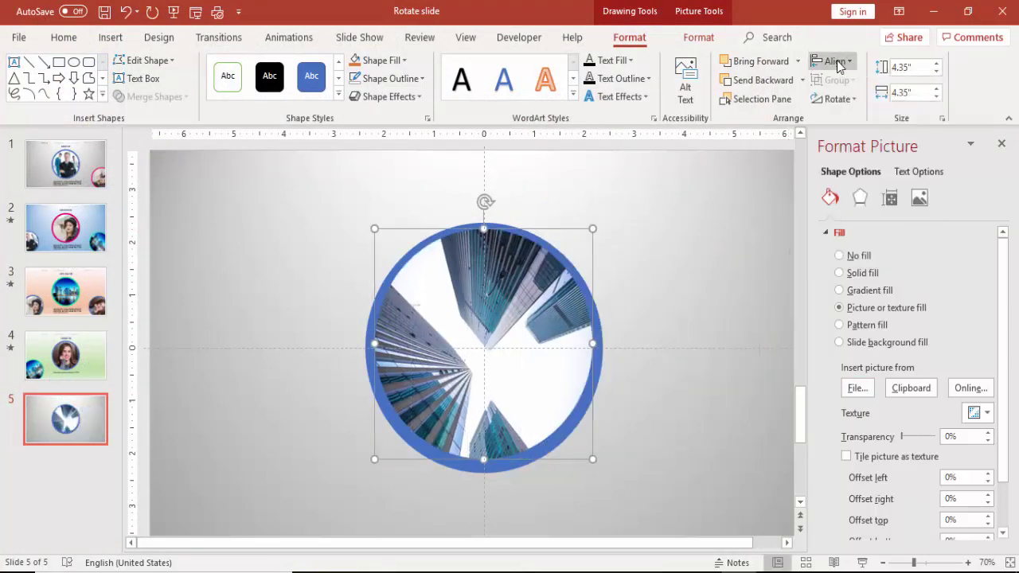
left_click(835, 61)
left_click(846, 154)
left_click(682, 227)
Step: Change the outer circle's fill to the light blue standard colour
left_click(487, 225)
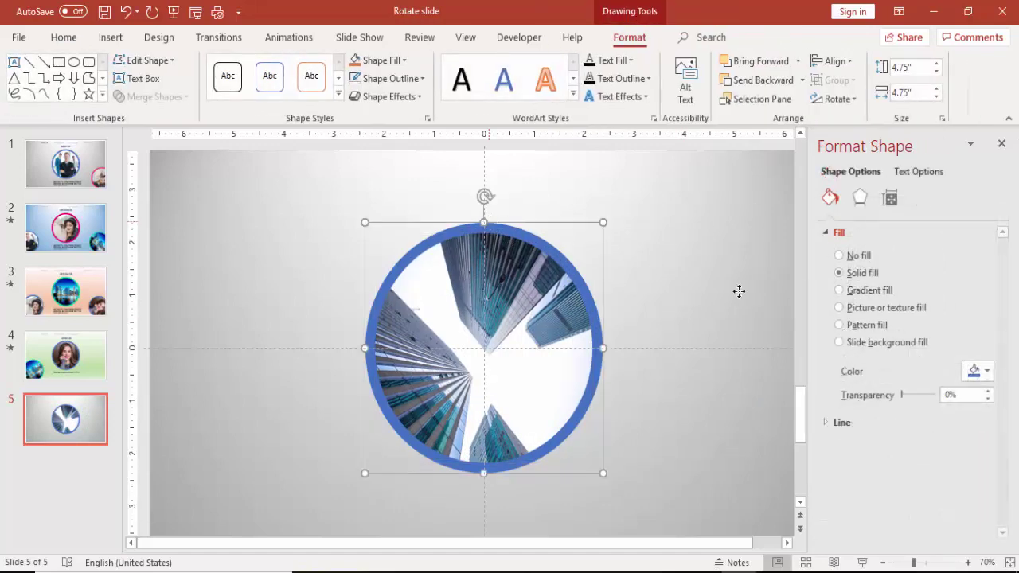
left_click(978, 371)
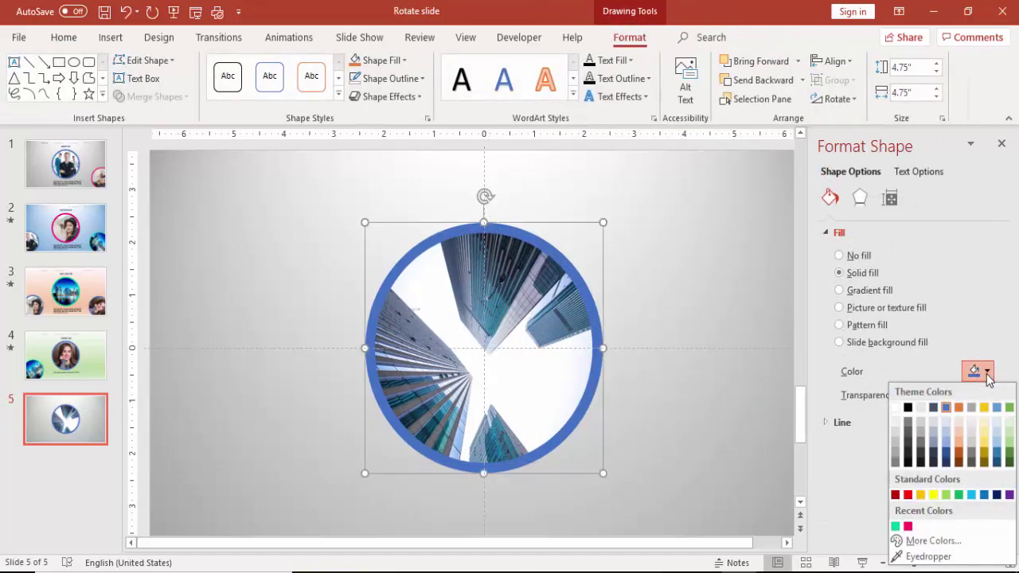
left_click(972, 494)
left_click(653, 219)
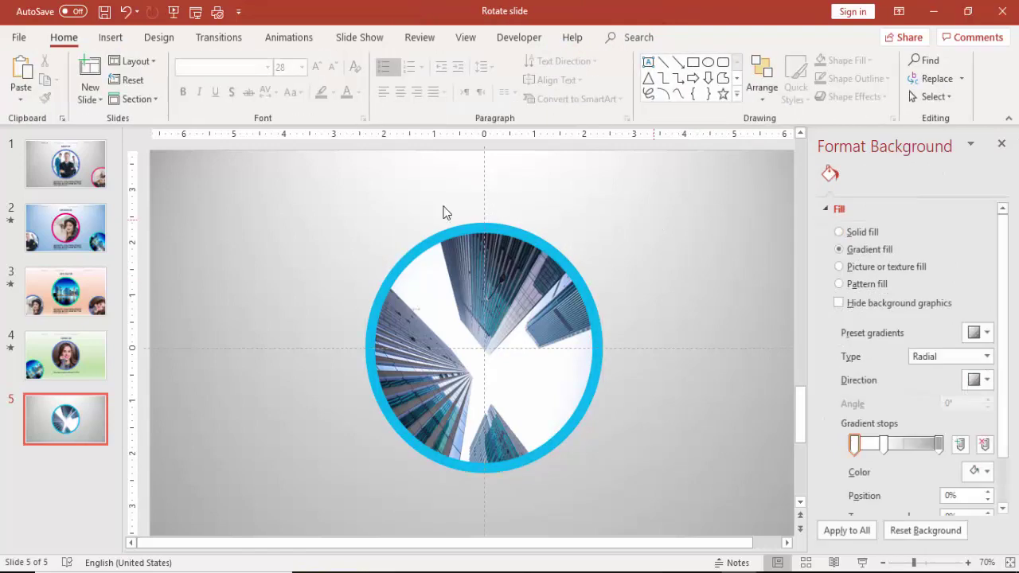
Step: Group the building photo with its circle and zoom out to view the slide
left_click(552, 336)
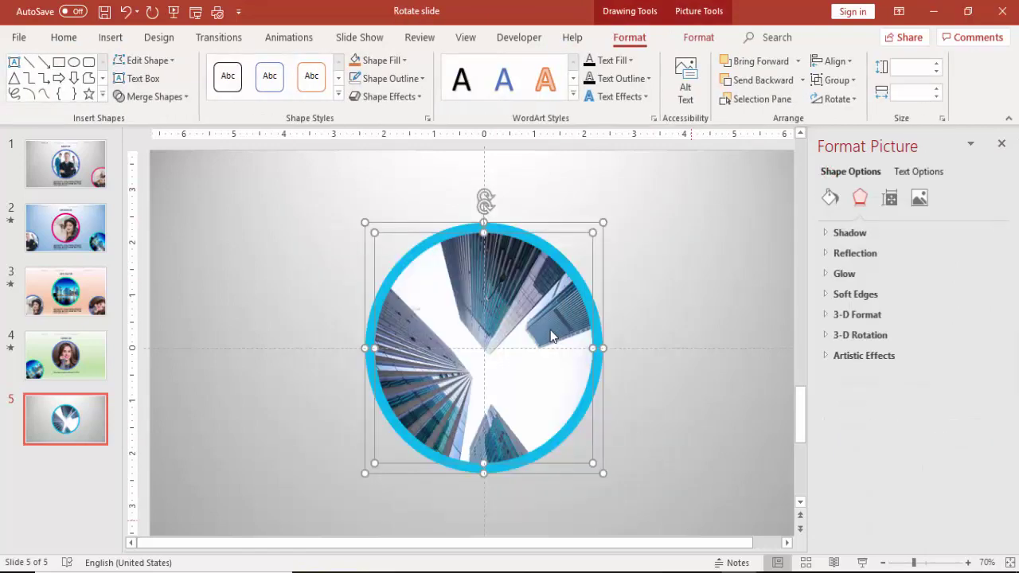
key("ctrl+g")
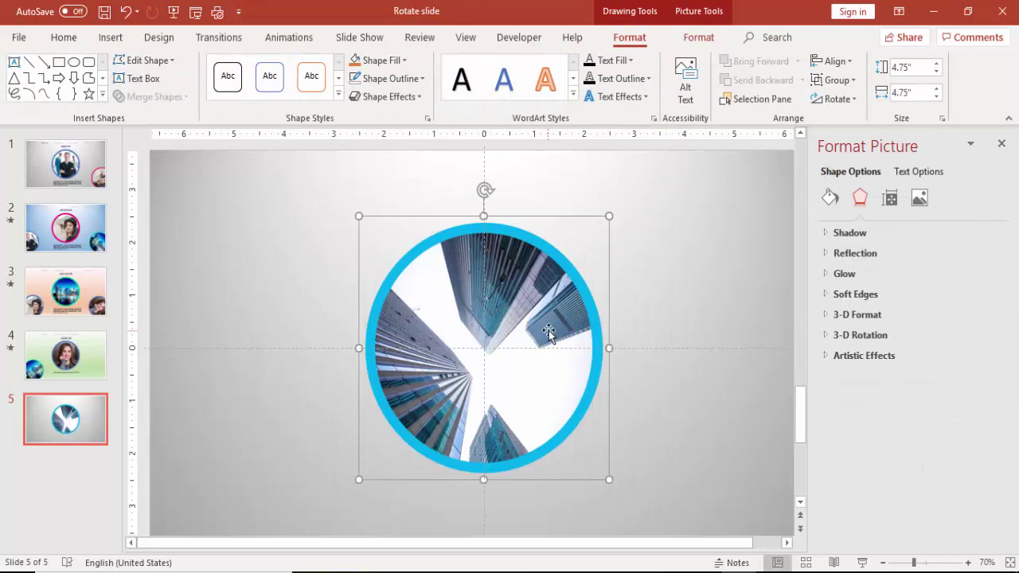
left_click(643, 300)
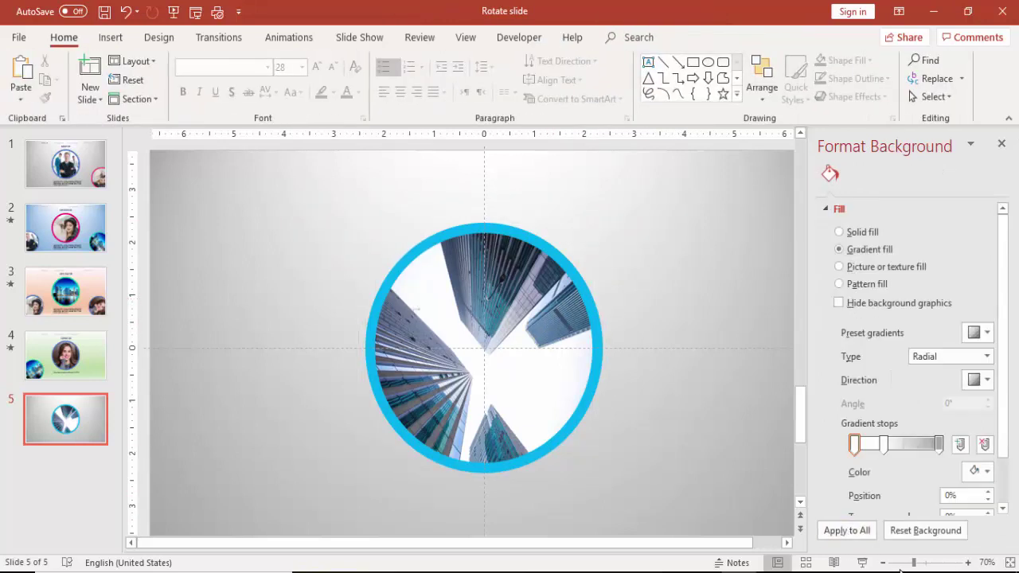
left_click(882, 563)
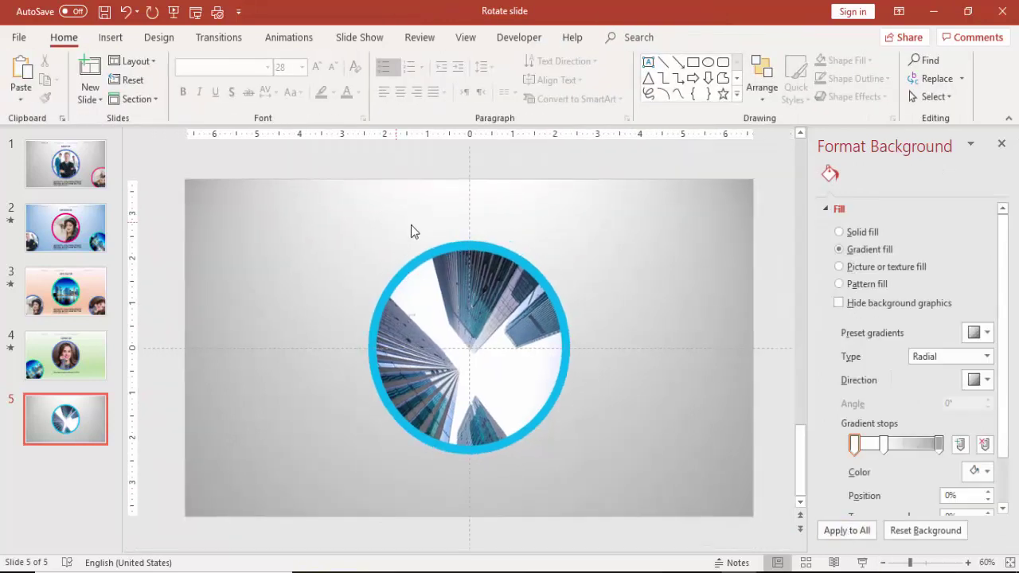
Step: Add an ABOUT US text box at the top-left in grey 16 pt Oswald
left_click(111, 39)
left_click(637, 71)
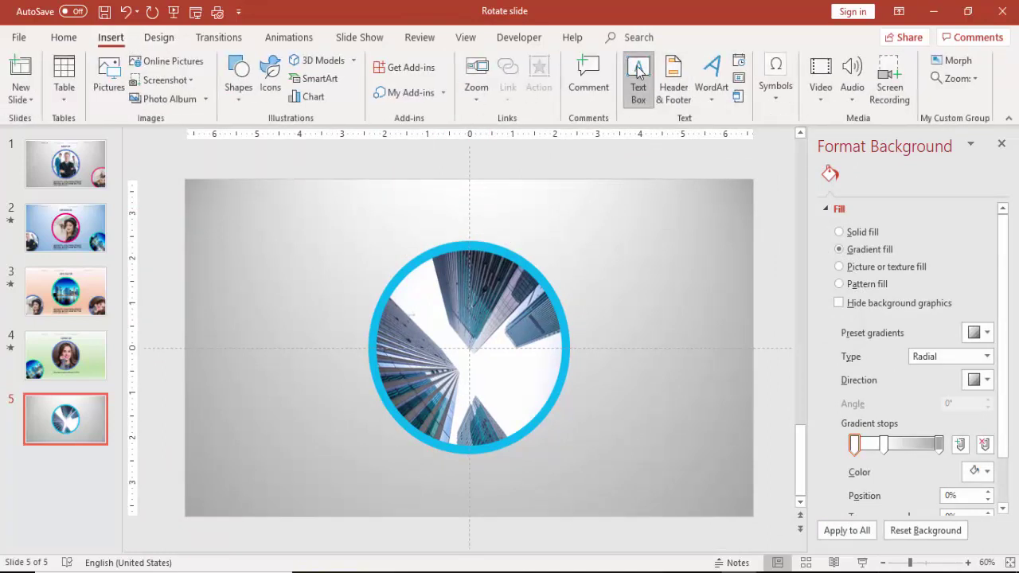
left_click(262, 185)
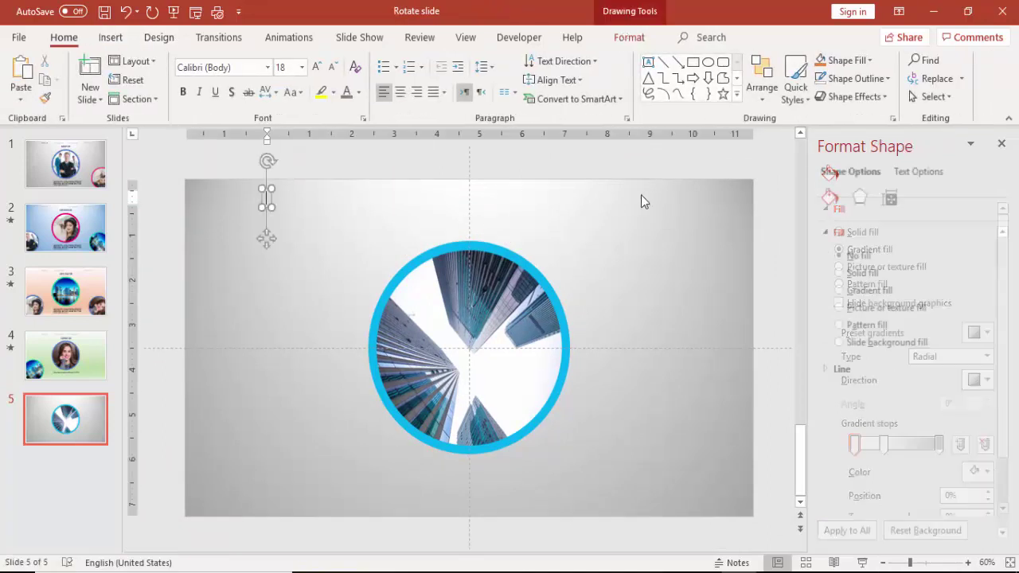
type("ABOUT US")
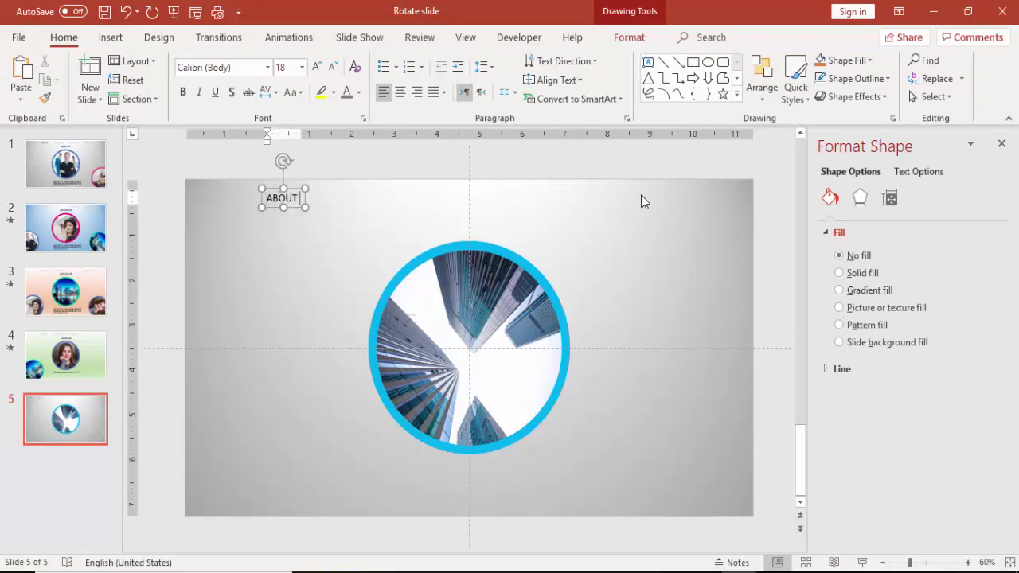
left_click(303, 186)
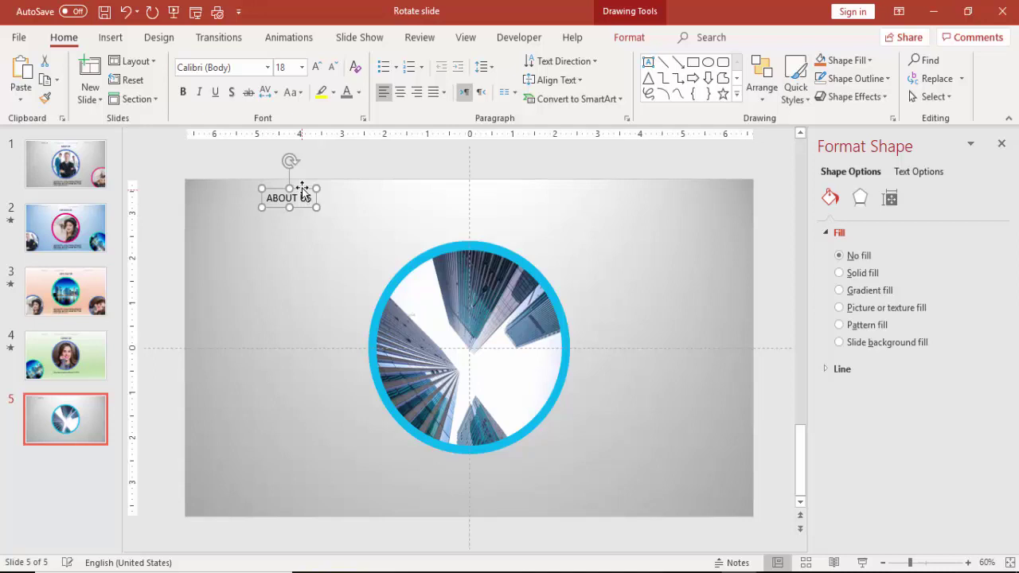
left_click(344, 93)
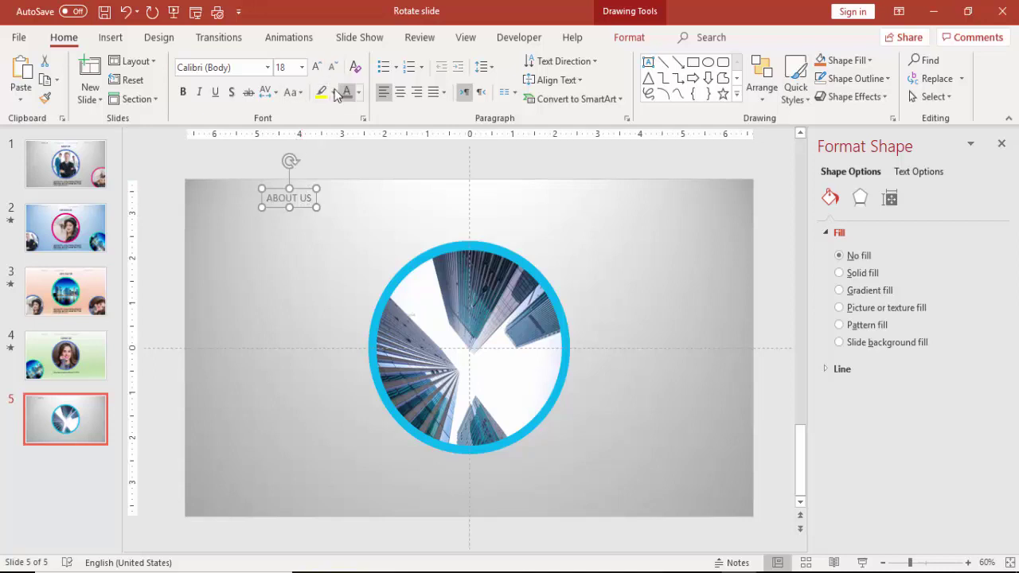
left_click(302, 66)
left_click(282, 189)
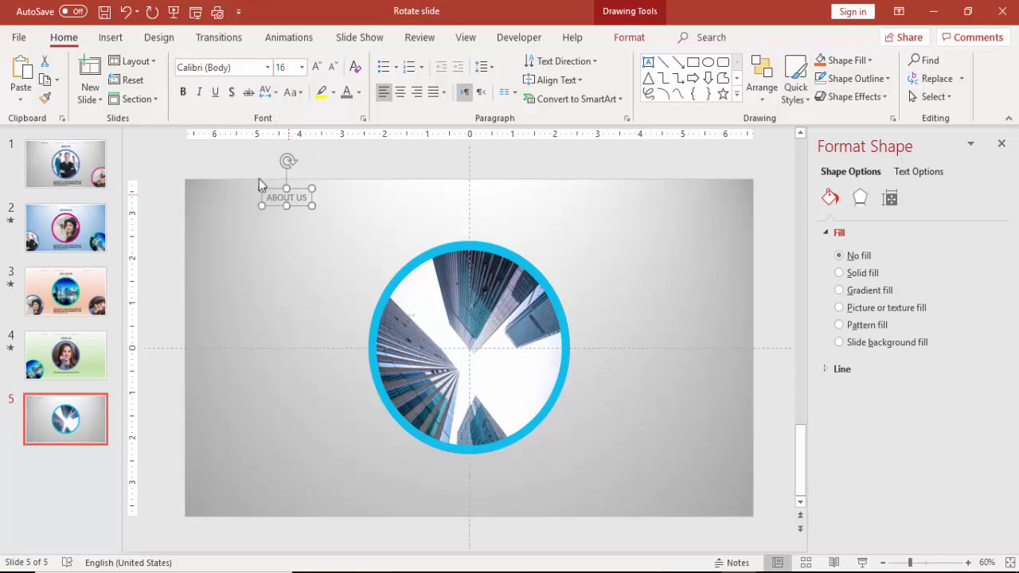
left_click(243, 72)
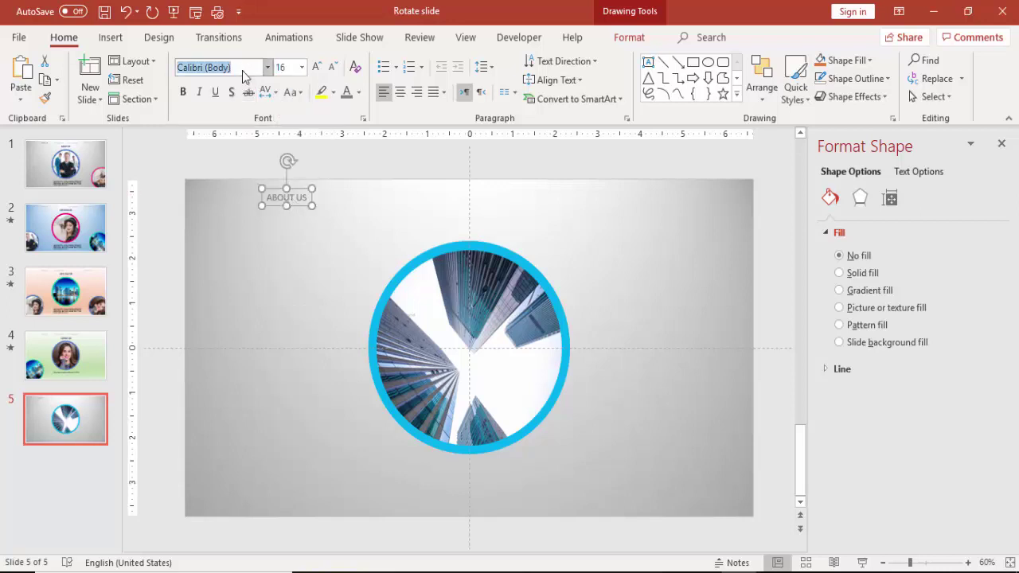
type("Oswald")
key("Return")
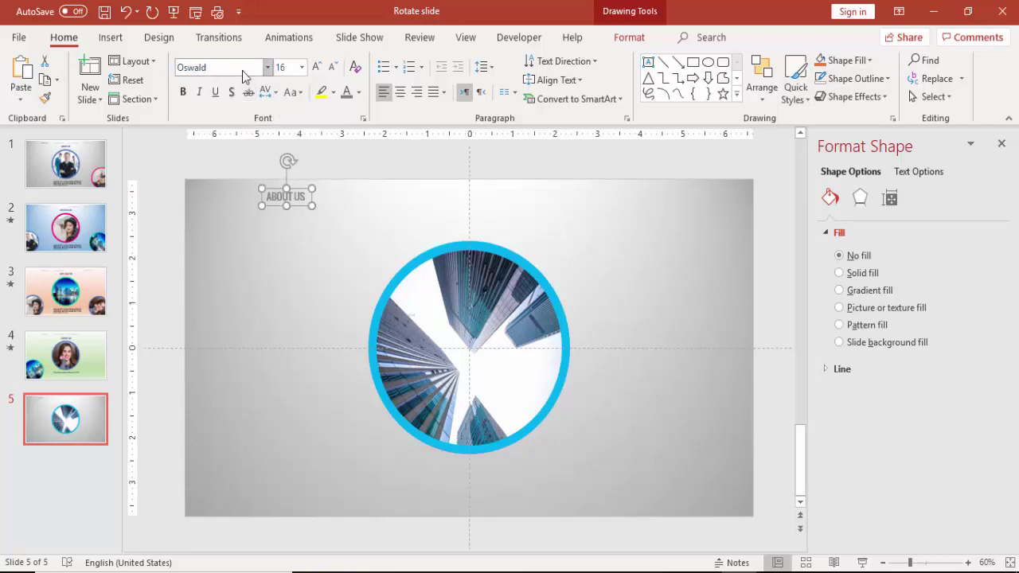
Step: Copy the heading rightwards three times as OUR SERVICES, PRODUCTS and CONTACT US
left_click_drag(297, 192, 392, 196)
triple_click(376, 196)
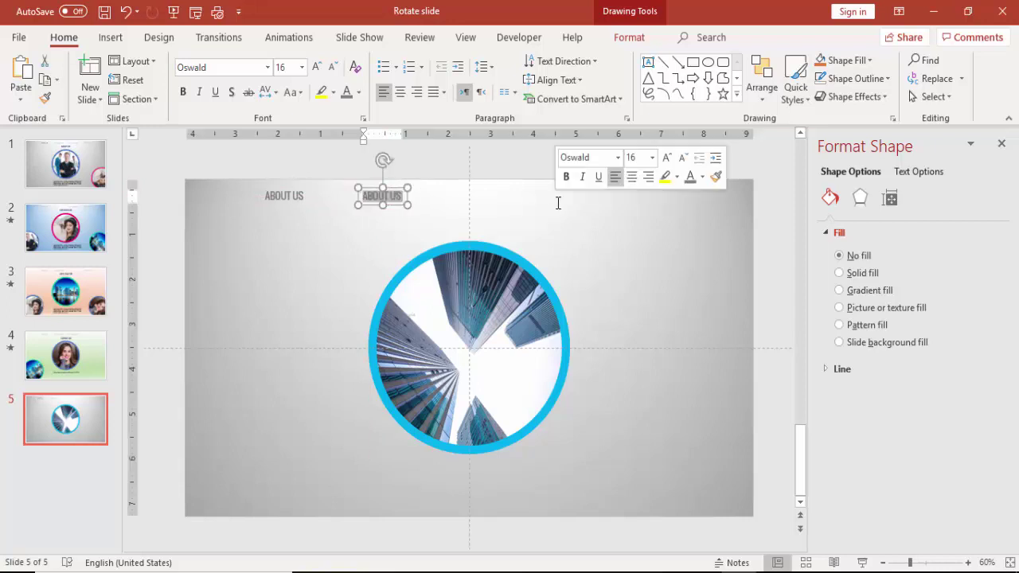
type("OUR SERVICES")
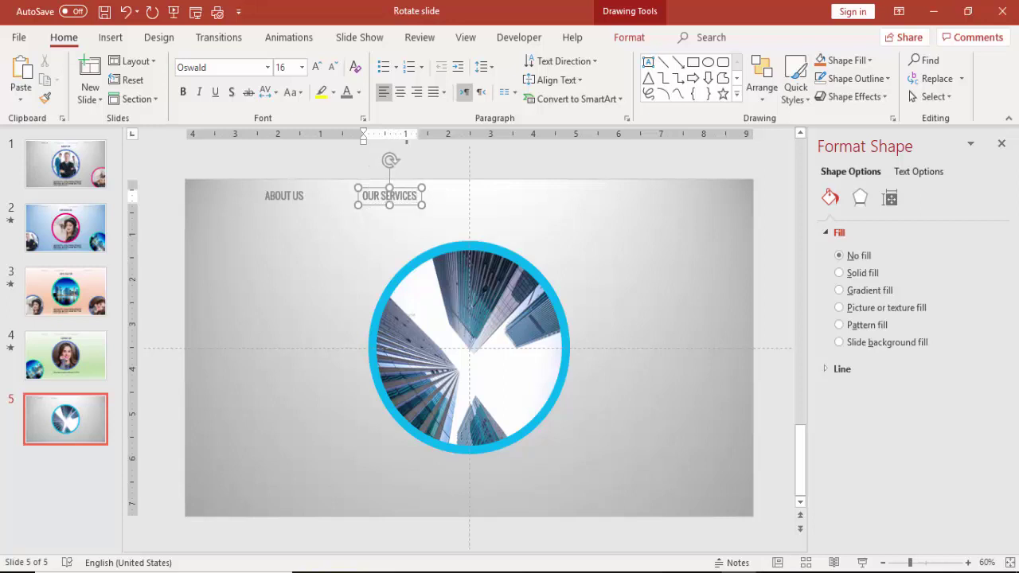
left_click(404, 190)
left_click_drag(403, 191, 698, 195)
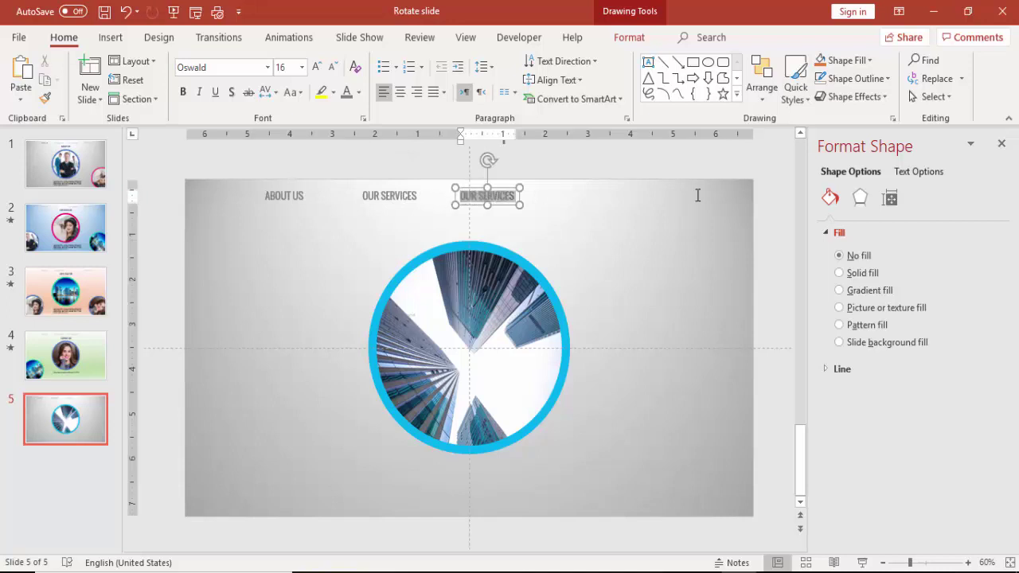
type("PRO")
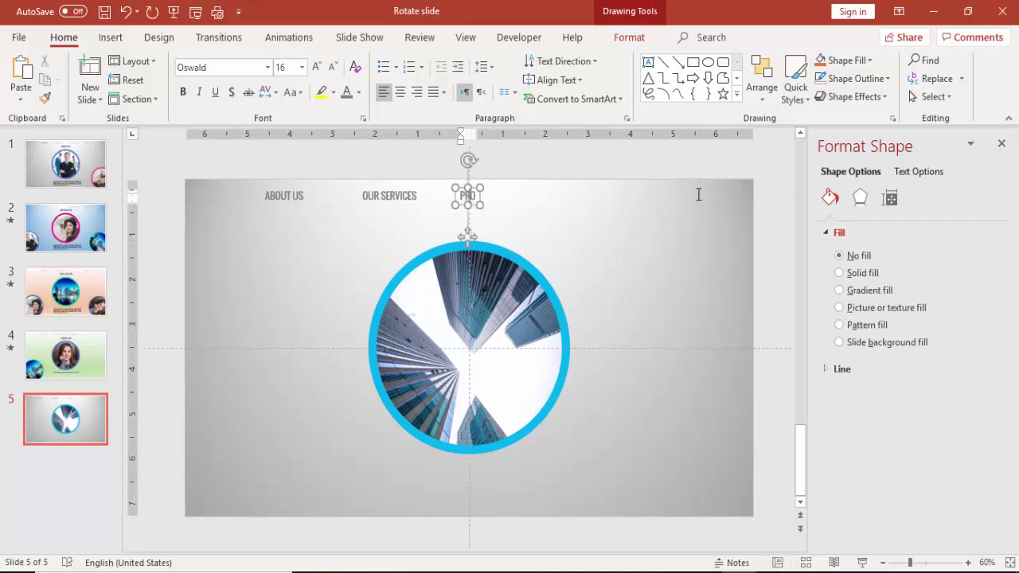
type("DUCTS")
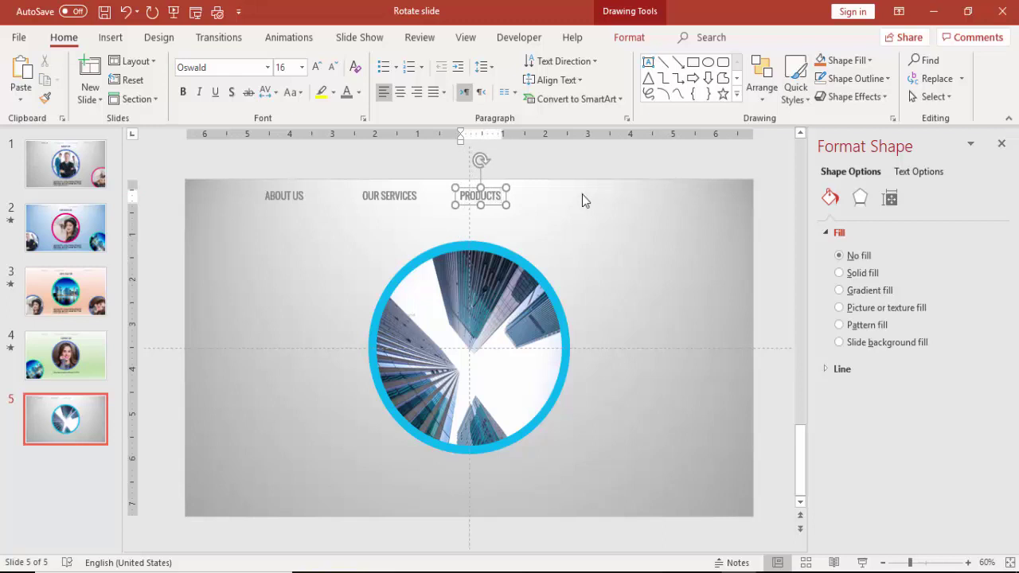
left_click(495, 188)
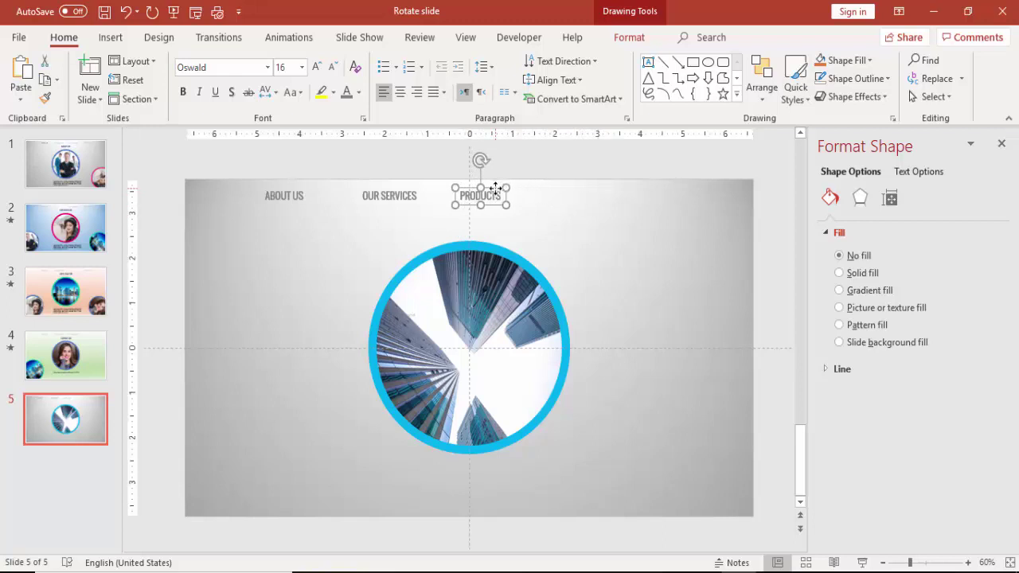
left_click_drag(496, 189, 593, 189)
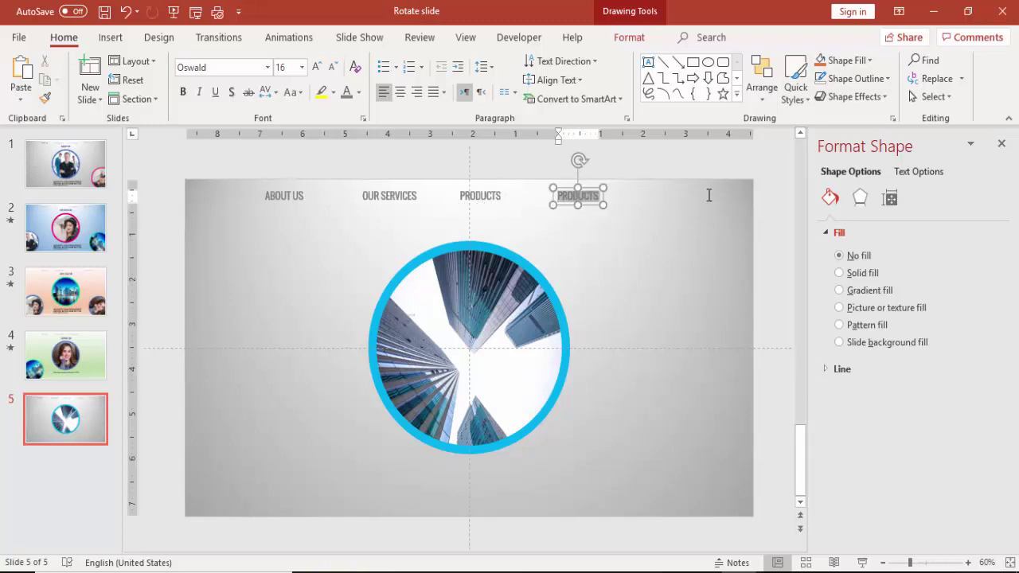
type("CONTACT US")
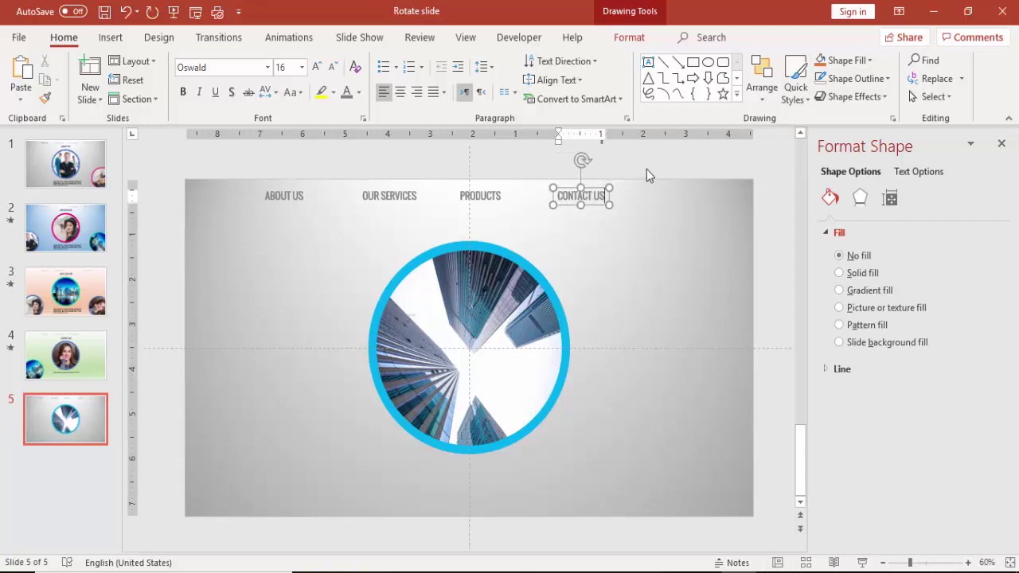
left_click(646, 169)
left_click(266, 197)
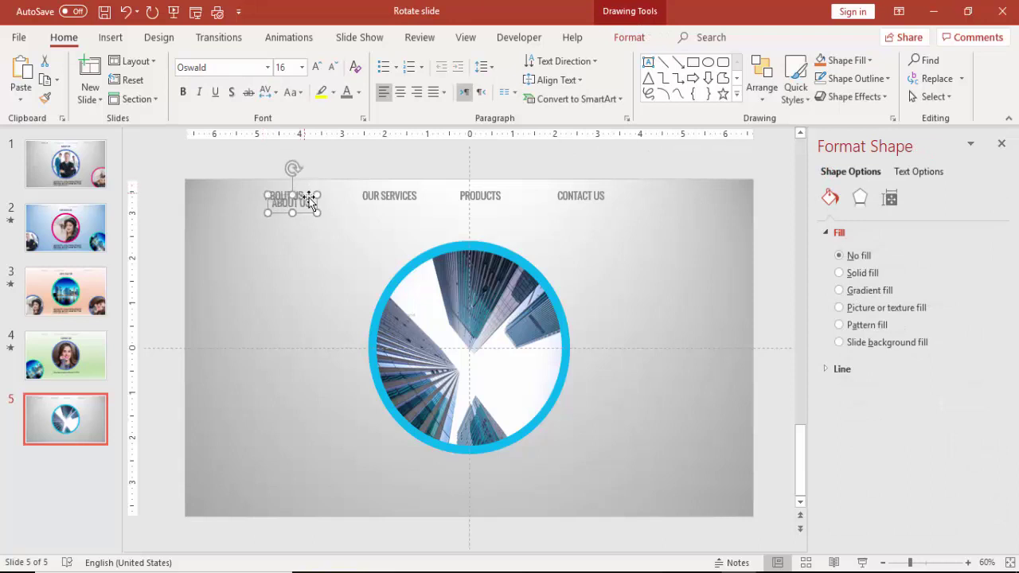
Step: Place a 20 pt dark-blue copy of ABOUT US just above the circular photo
left_click_drag(302, 188, 485, 225)
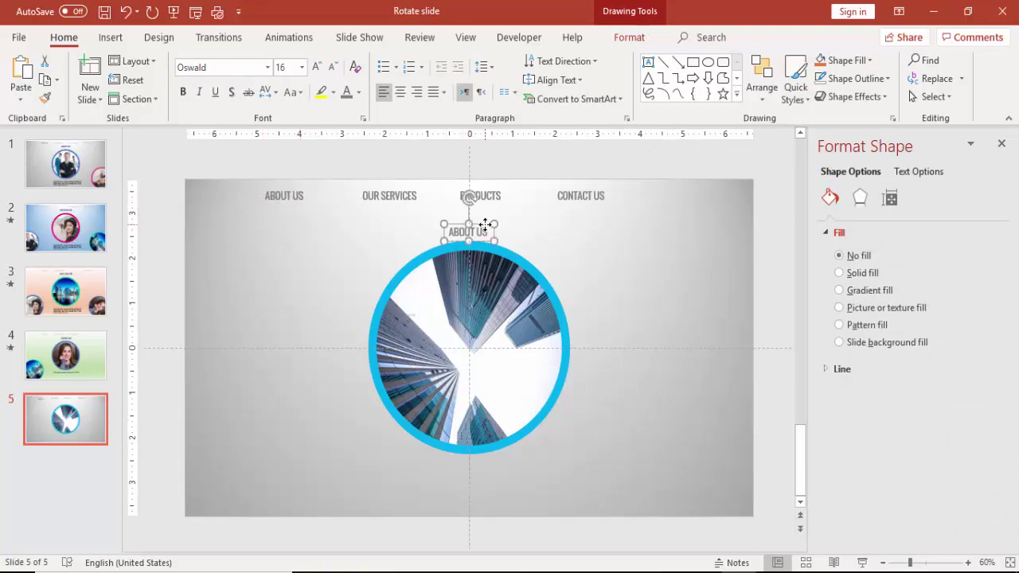
left_click(317, 67)
left_click(317, 67)
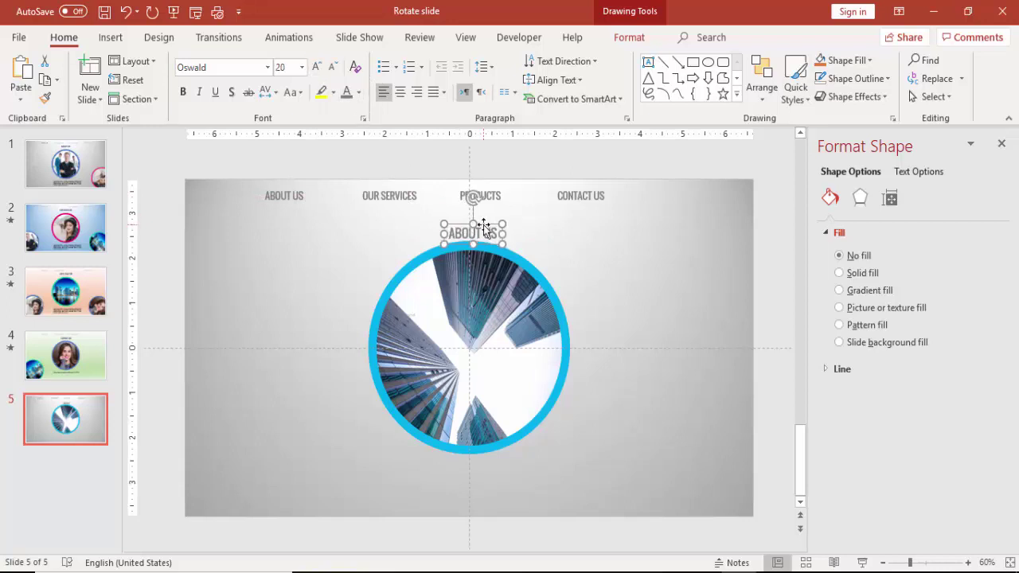
left_click(359, 93)
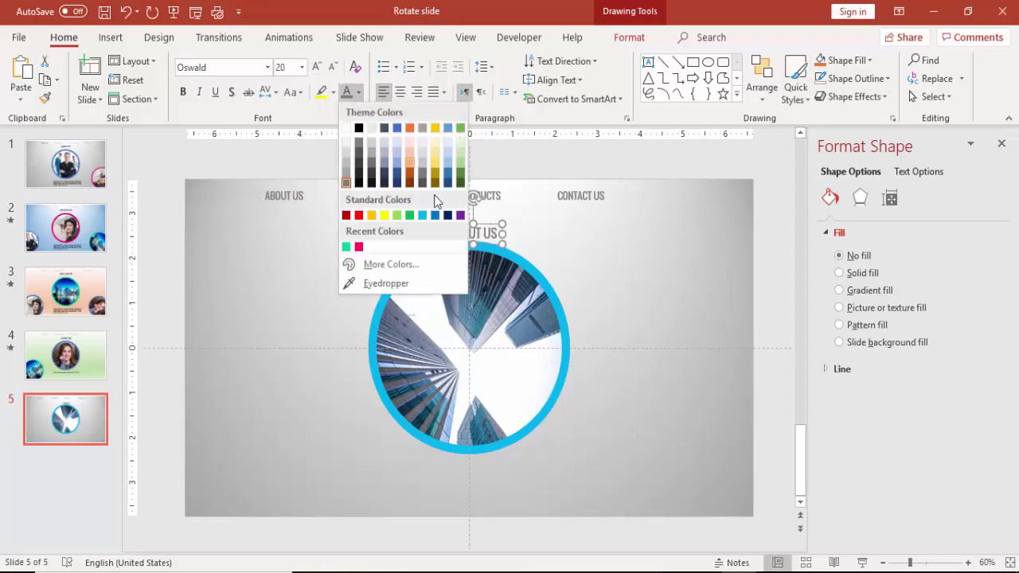
left_click(447, 216)
left_click_drag(492, 230, 491, 220)
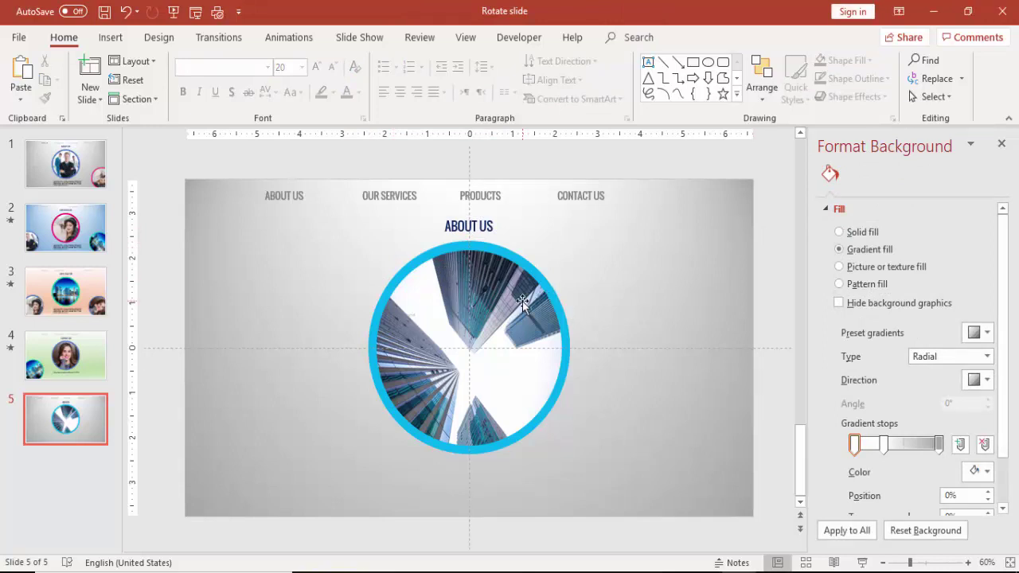
left_click(544, 302)
Step: Duplicate the ringed photo, resize the copy to 3.5", and move it over the bottom-right corner
left_click_drag(546, 312, 708, 365)
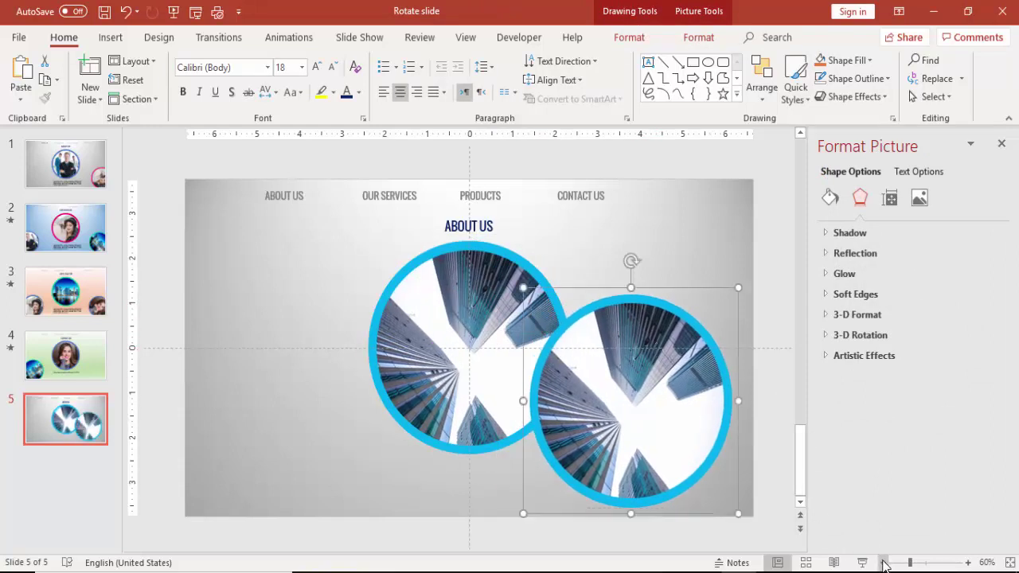
left_click(884, 563)
left_click(884, 563)
left_click(884, 563)
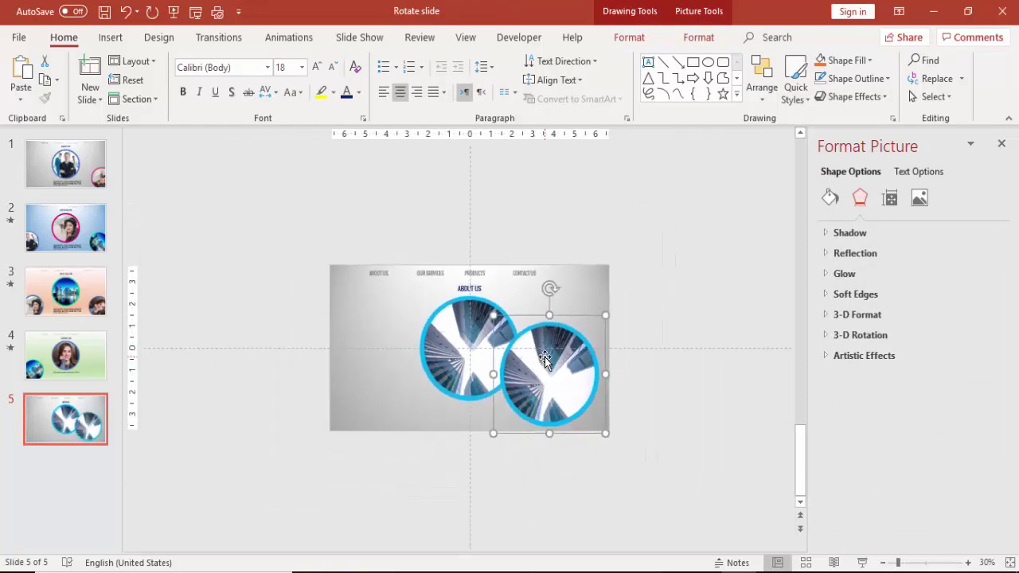
left_click(697, 38)
left_click(968, 68)
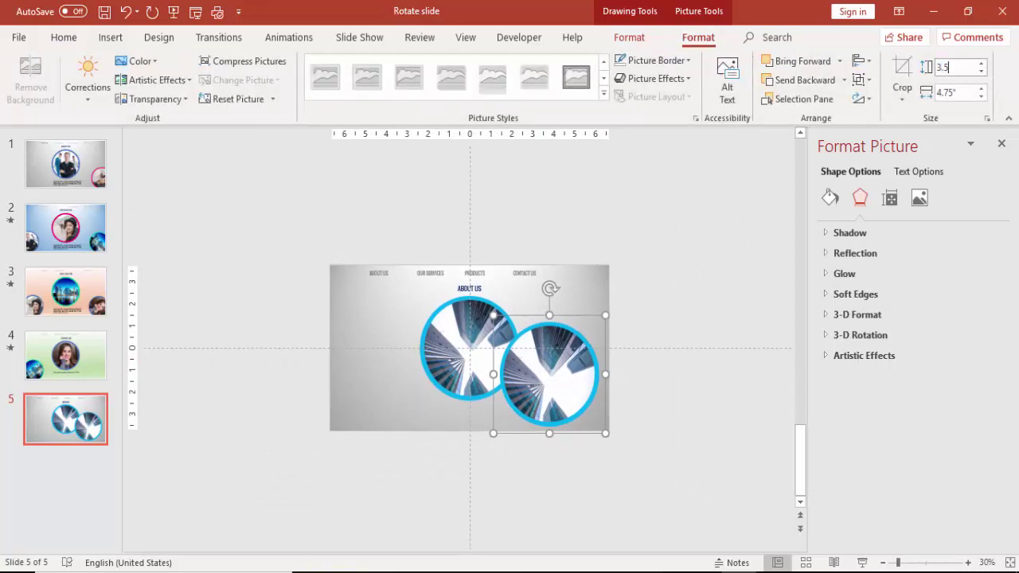
left_click(963, 93)
type("3.5")
key("Return")
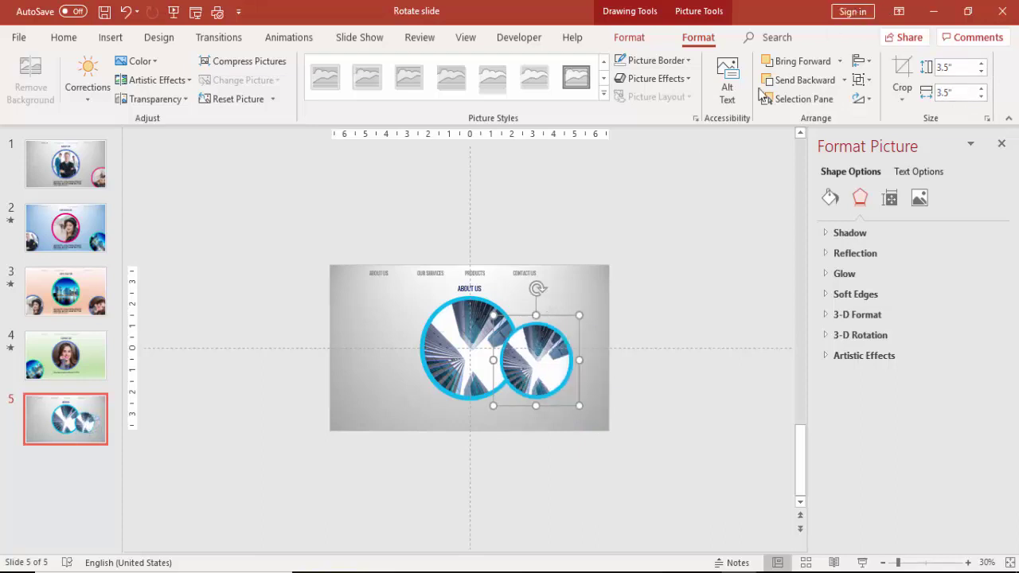
left_click_drag(545, 375, 594, 411)
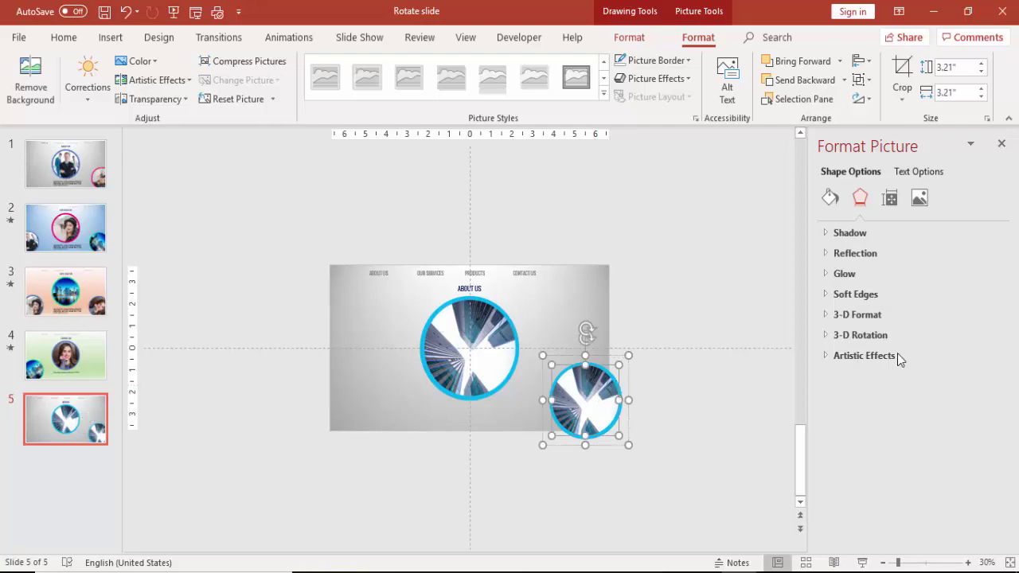
Step: Fill the small circle with the woman-in-street photo
left_click(833, 199)
left_click(840, 233)
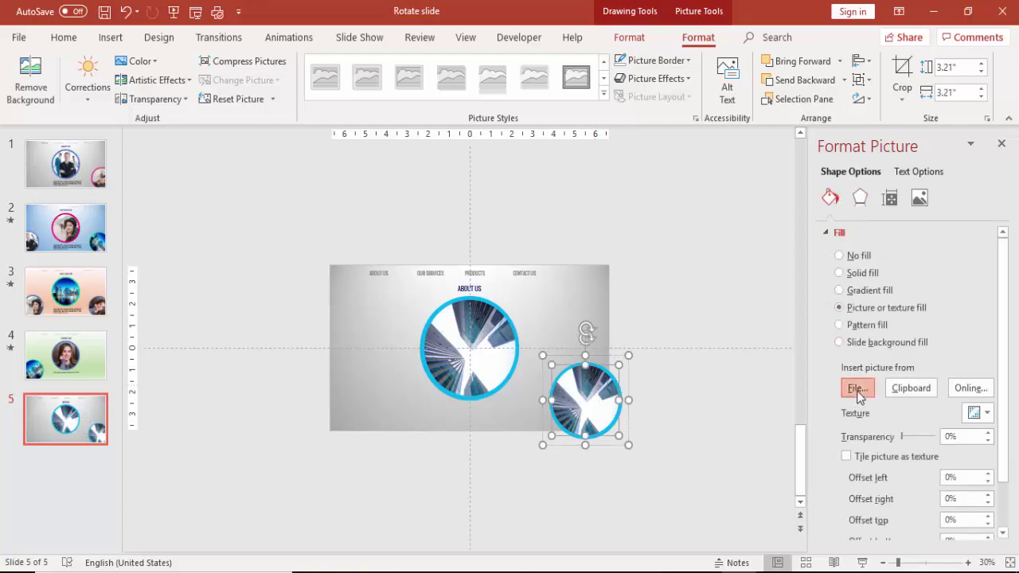
left_click(858, 388)
left_click_drag(633, 127, 642, 193)
left_click(434, 379)
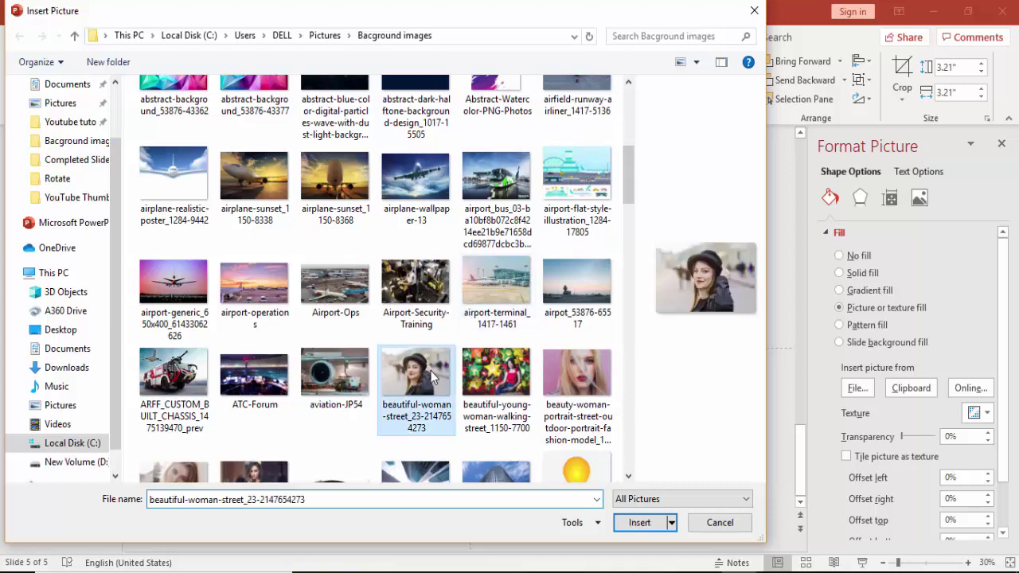
left_click(640, 523)
left_click(657, 446)
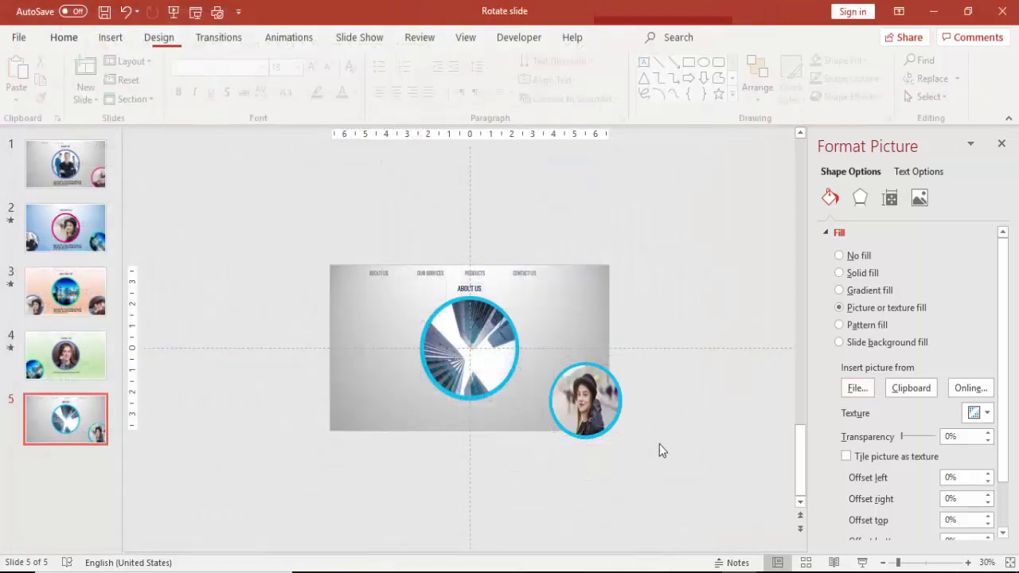
Step: Duplicate the woman's circle further down-right and refill the copy with the Employee 4a photo
left_click(600, 405)
left_click_drag(599, 403, 698, 451)
left_click(831, 198)
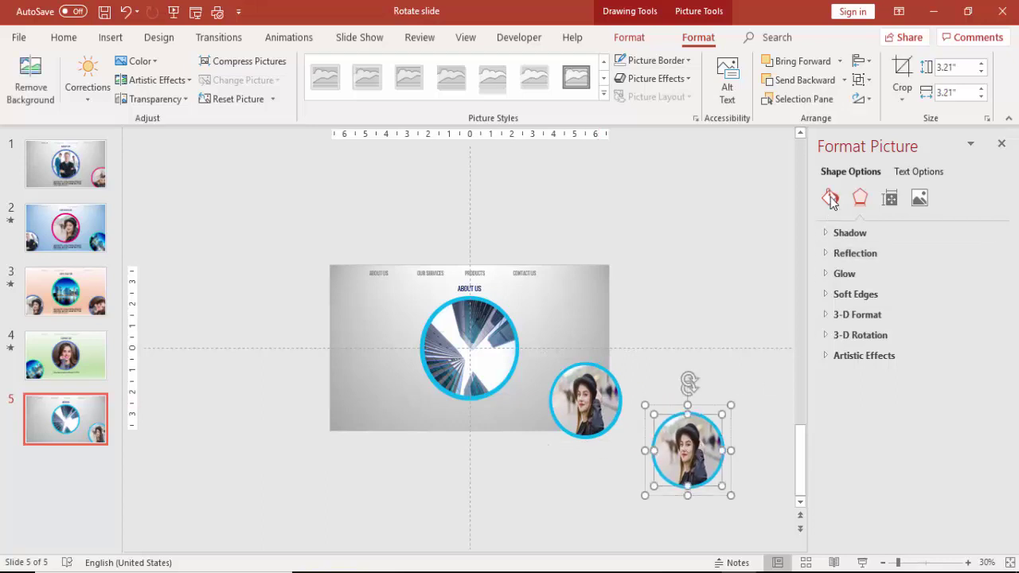
left_click(860, 390)
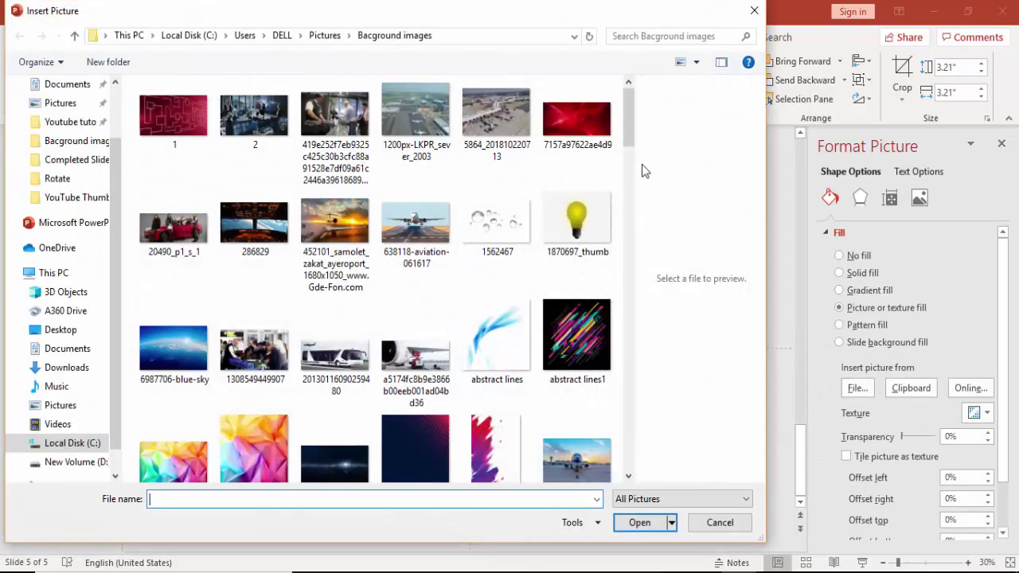
left_click_drag(629, 147, 634, 291)
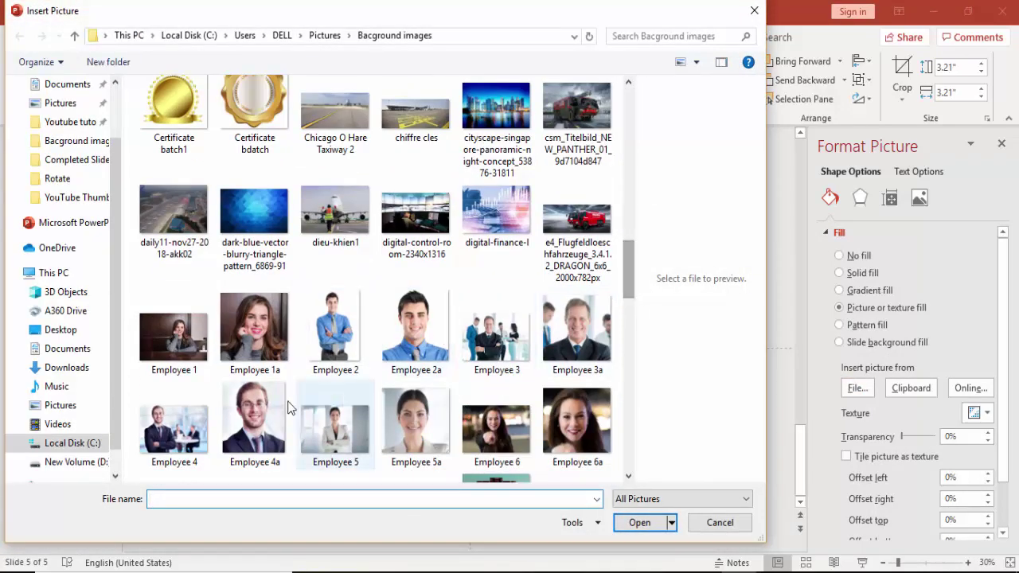
left_click(266, 425)
left_click(649, 522)
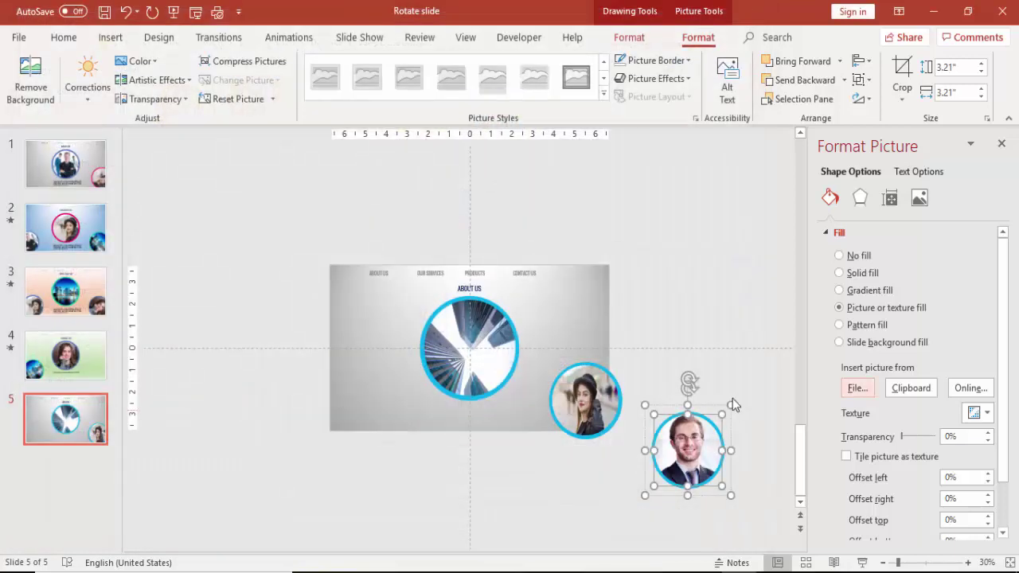
left_click(693, 295)
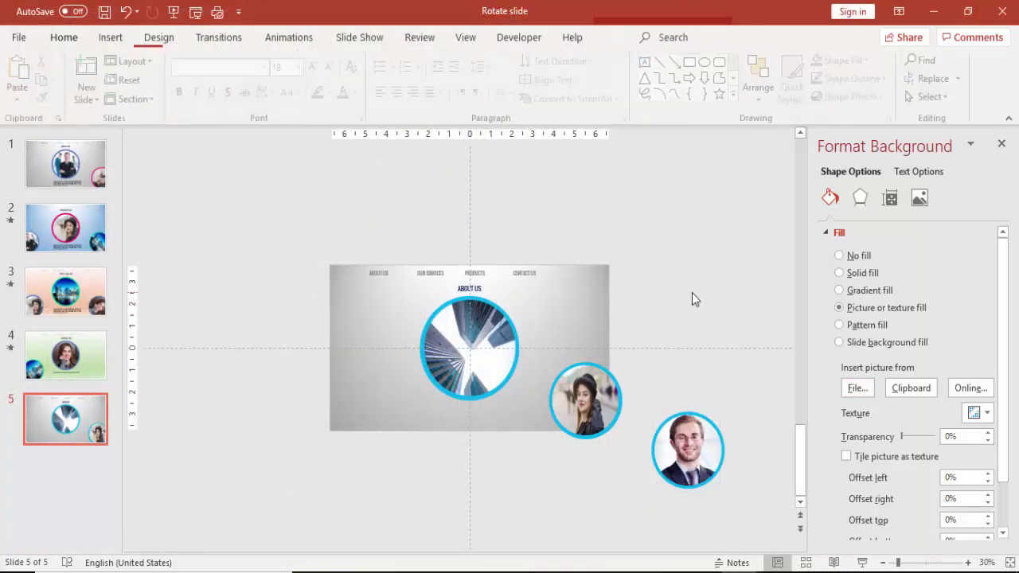
left_click(711, 458)
left_click_drag(714, 462, 747, 511)
Step: Undo the extra photo copy and duplicate slide 5 as slide 6
key("ctrl+z")
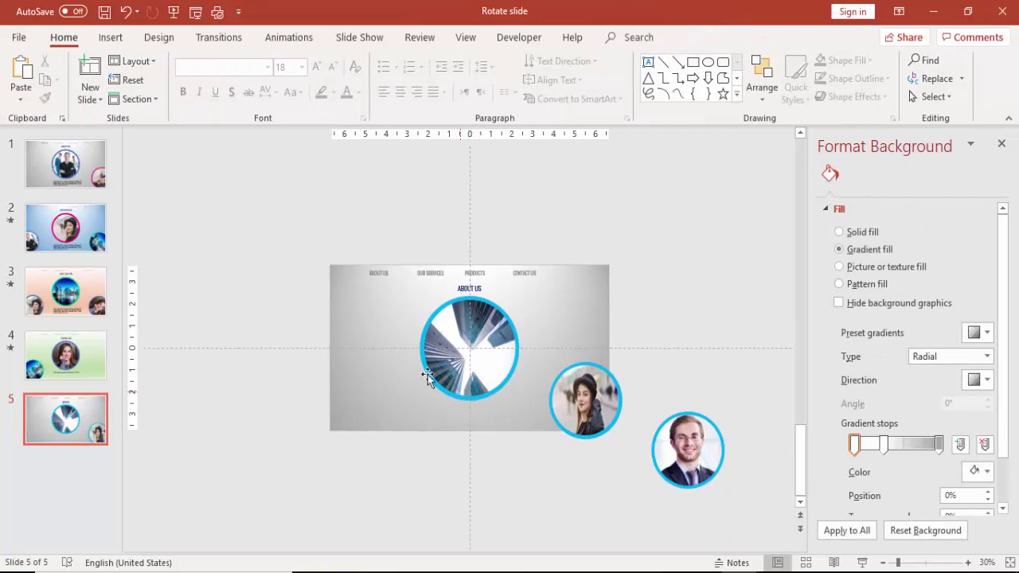
left_click(70, 416)
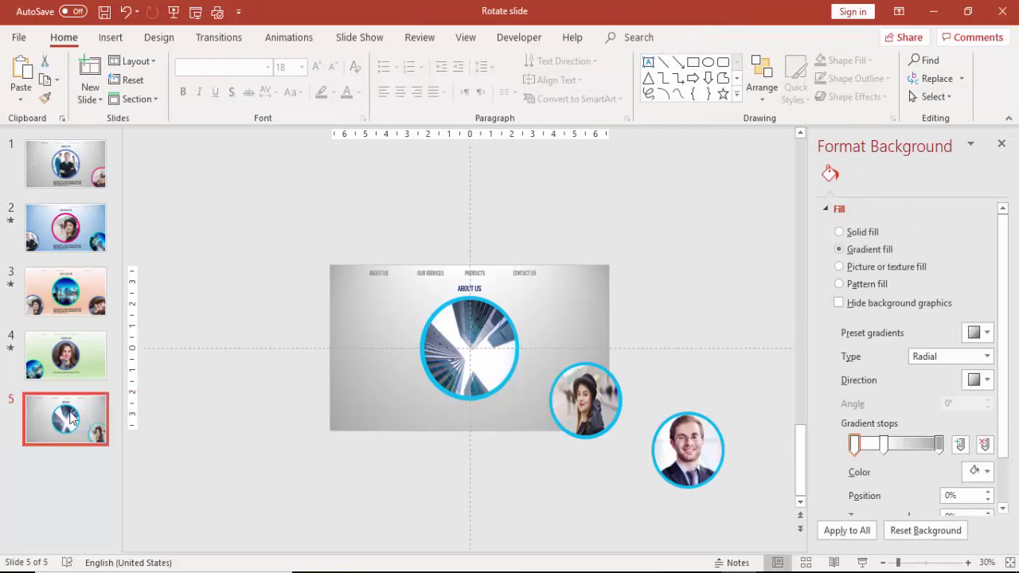
right_click(70, 416)
left_click(157, 245)
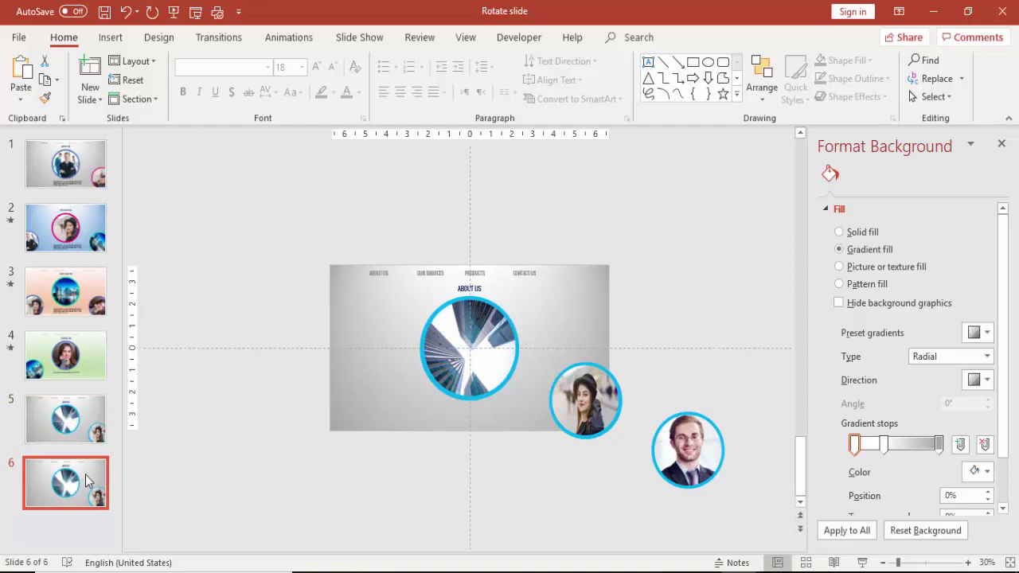
Step: Apply the Morph transition to slide 6
left_click(219, 37)
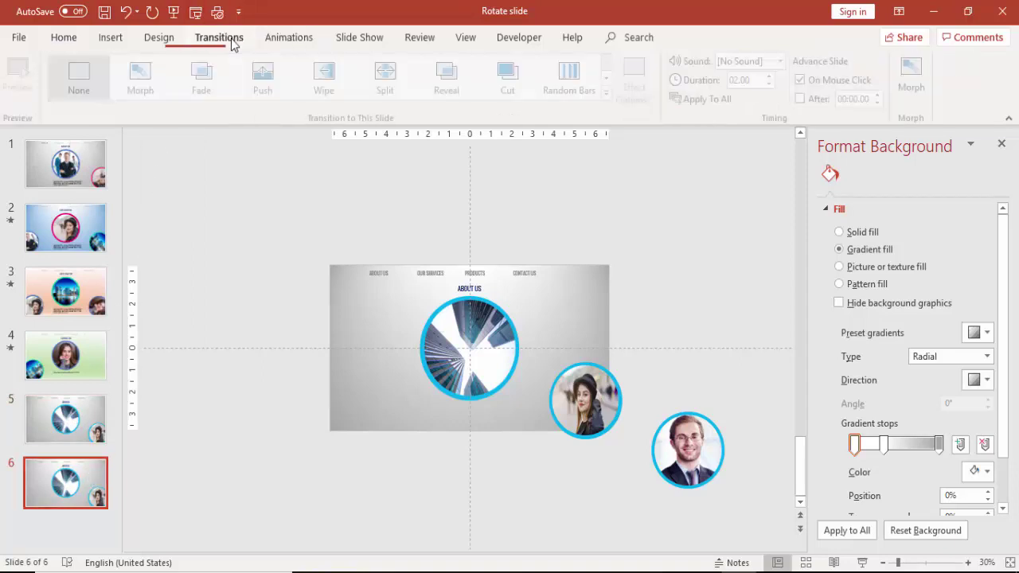
left_click(144, 86)
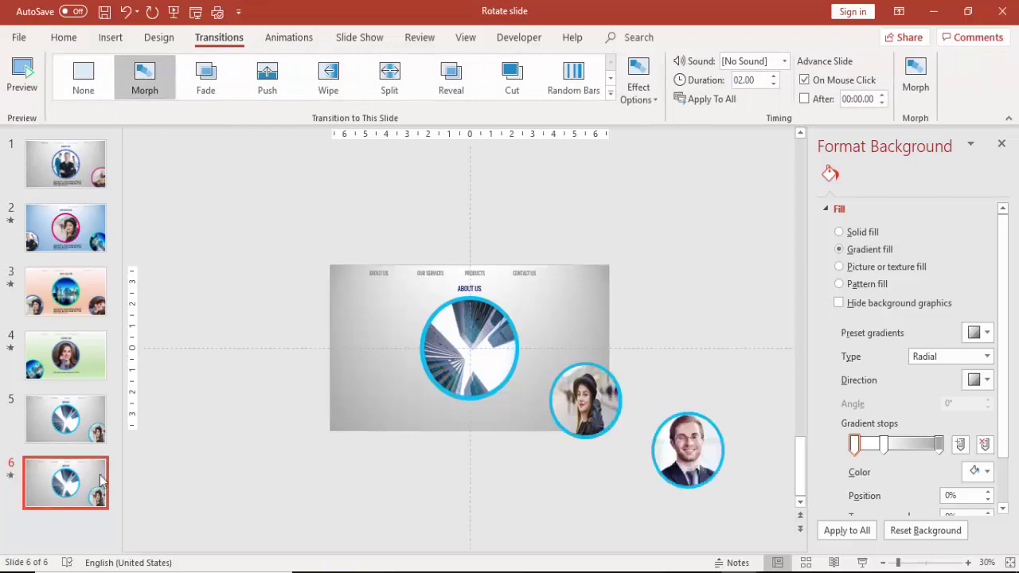
left_click(489, 341)
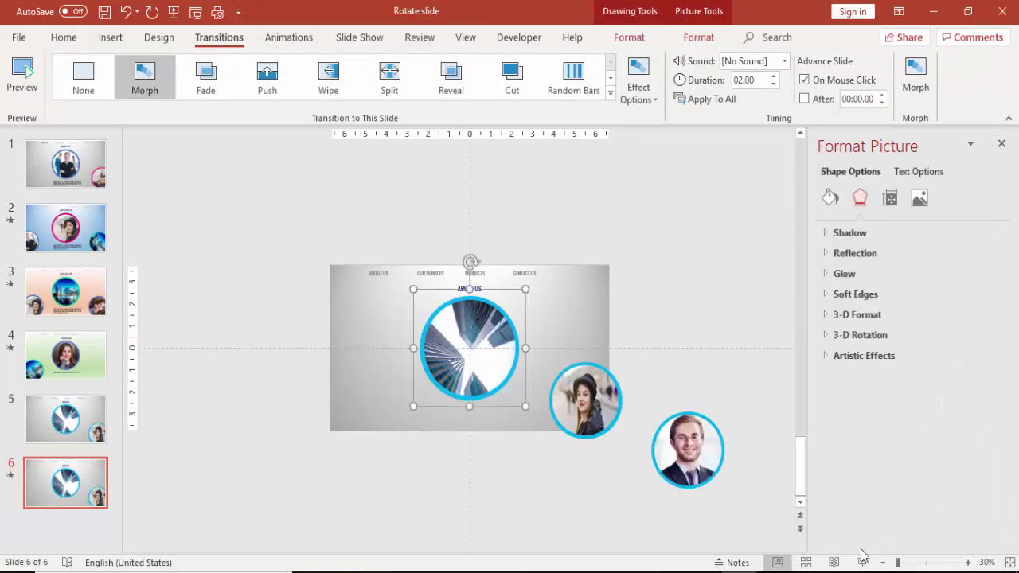
Step: Shrink the building photo to a 3.5-inch centred circle, tilt it, and move it lower left
left_click(969, 563)
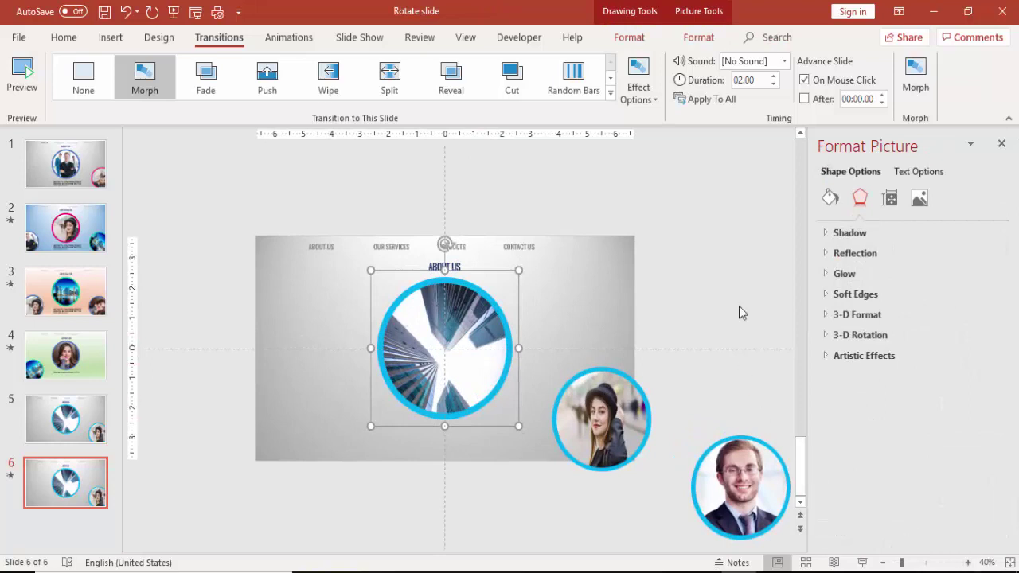
left_click(698, 38)
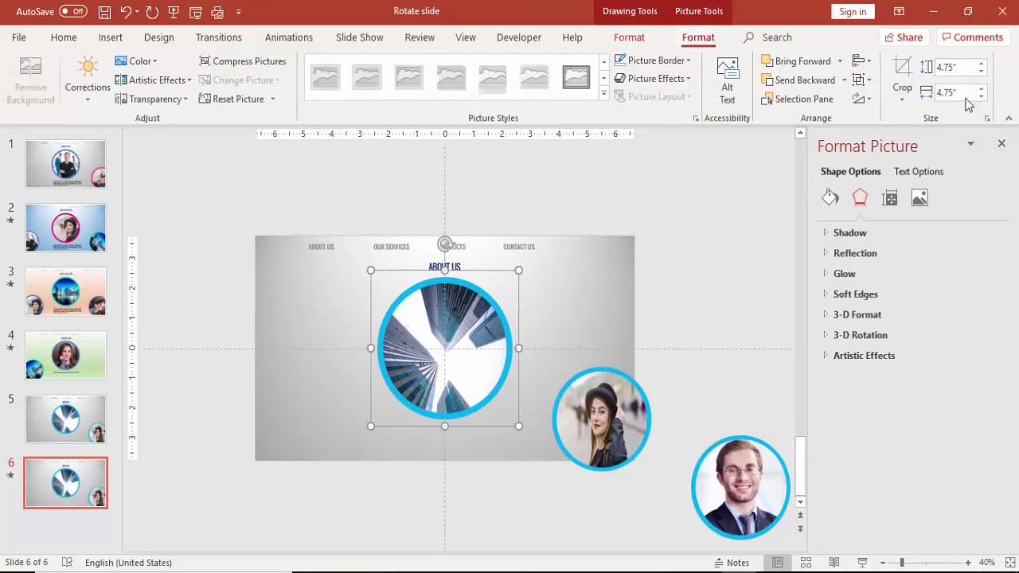
left_click(964, 70)
left_click(960, 92)
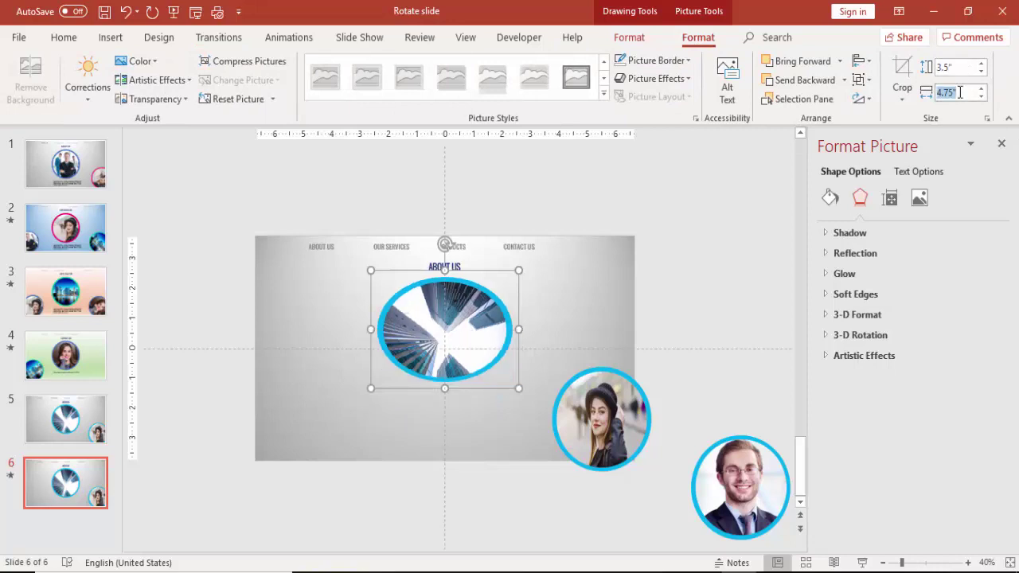
type("3.5")
key("Return")
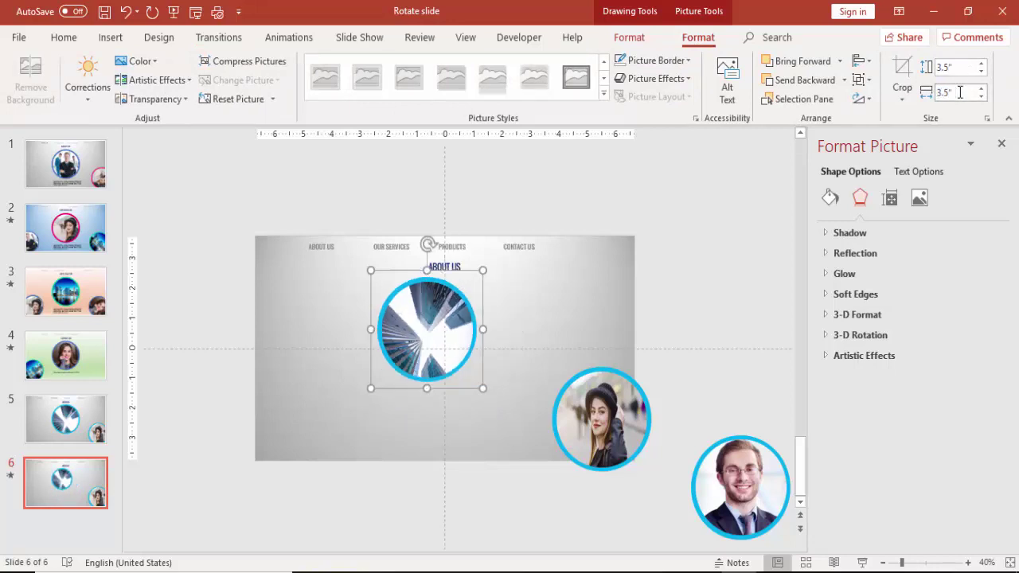
left_click(861, 63)
left_click(896, 100)
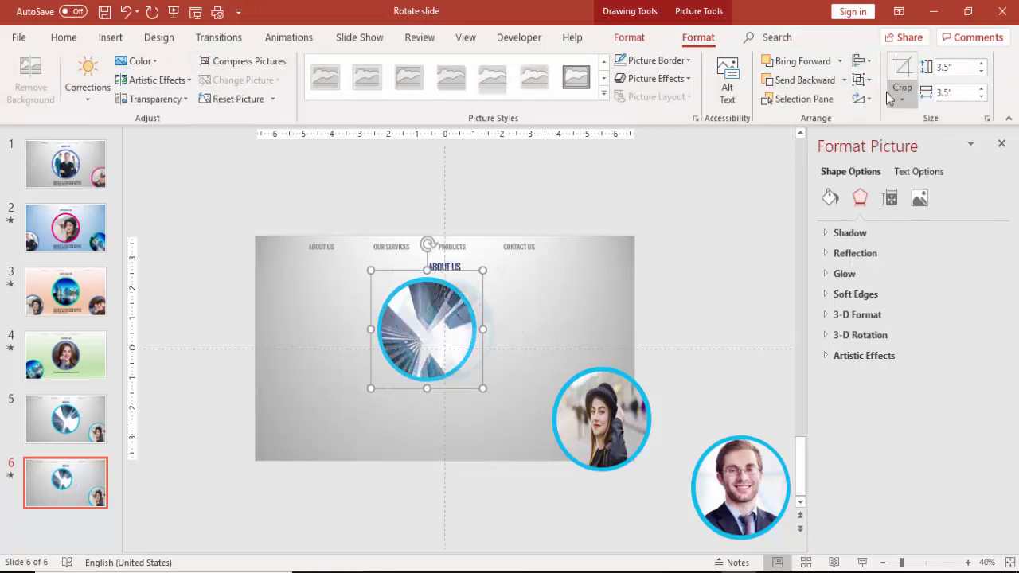
left_click(861, 62)
left_click(901, 157)
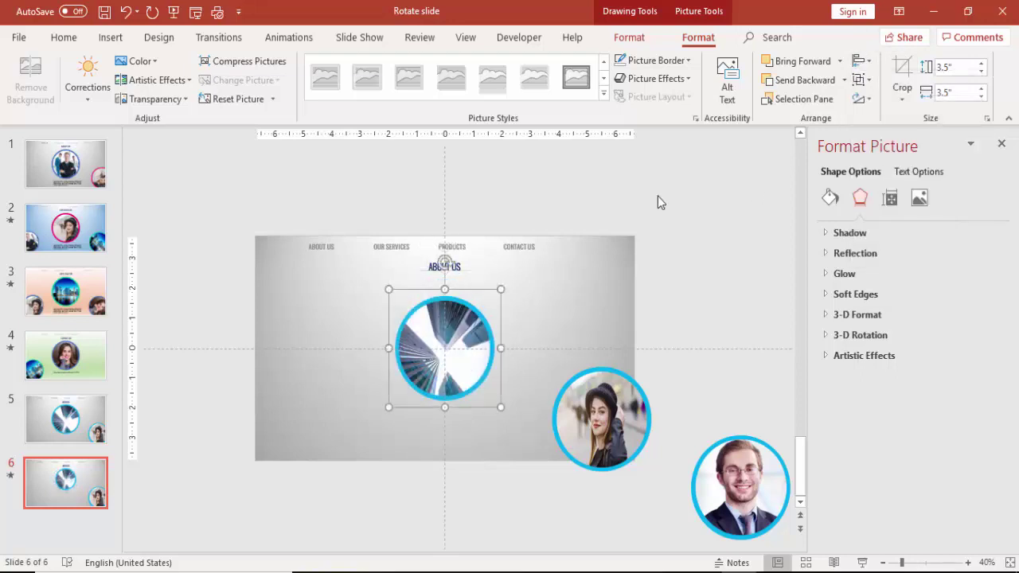
left_click_drag(438, 260, 395, 260)
left_click_drag(444, 320, 289, 387)
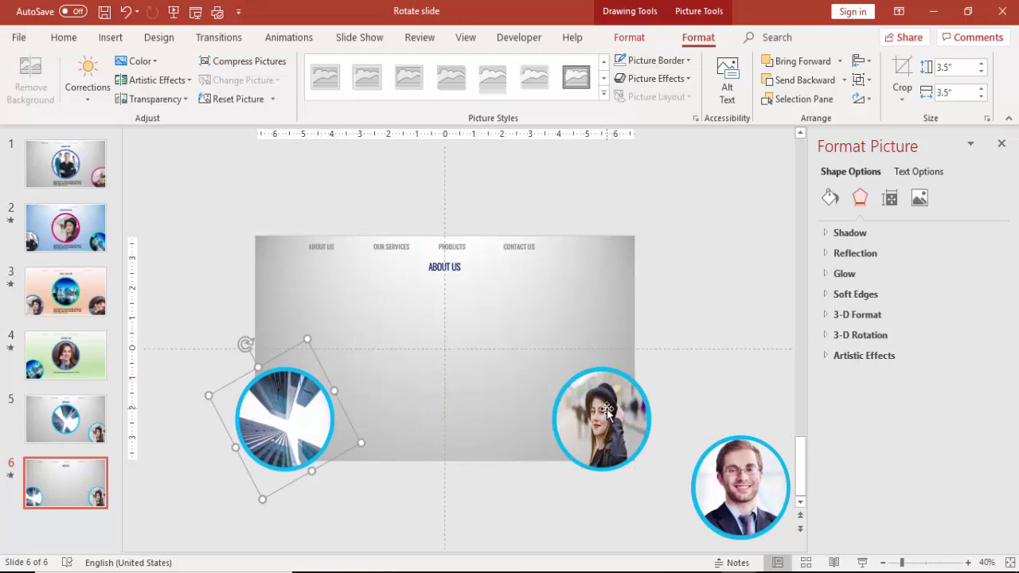
Step: Make the woman's photo a 4.75-inch circle aligned to the slide's centre and middle
left_click_drag(606, 409, 449, 343)
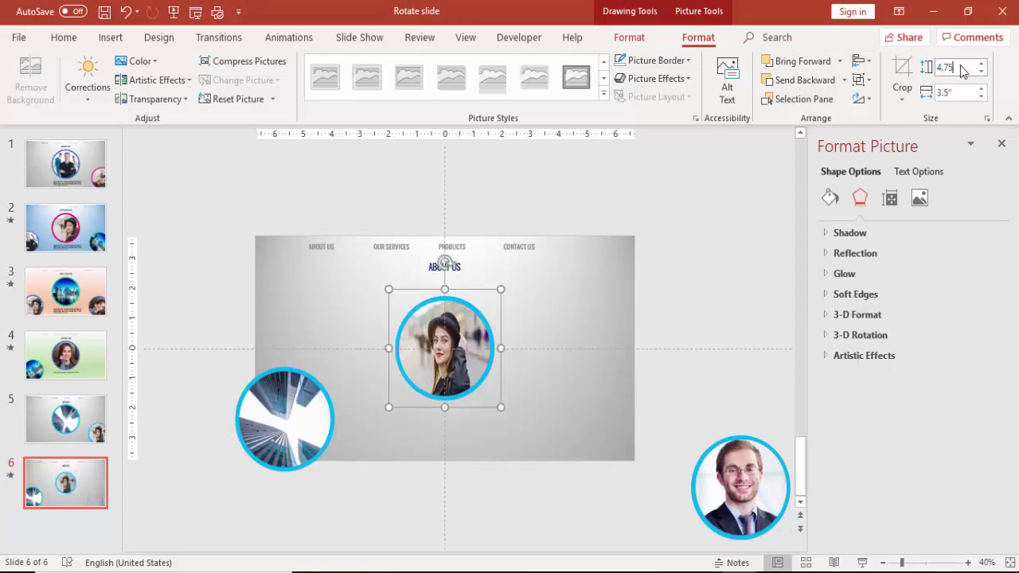
left_click(958, 90)
type("4.75")
key("Return")
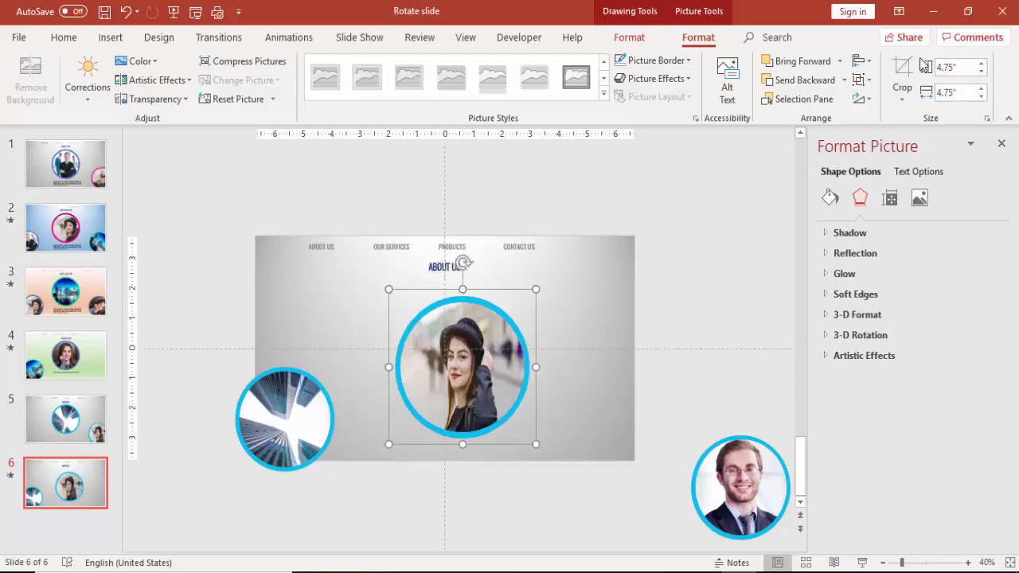
left_click(861, 61)
left_click(892, 89)
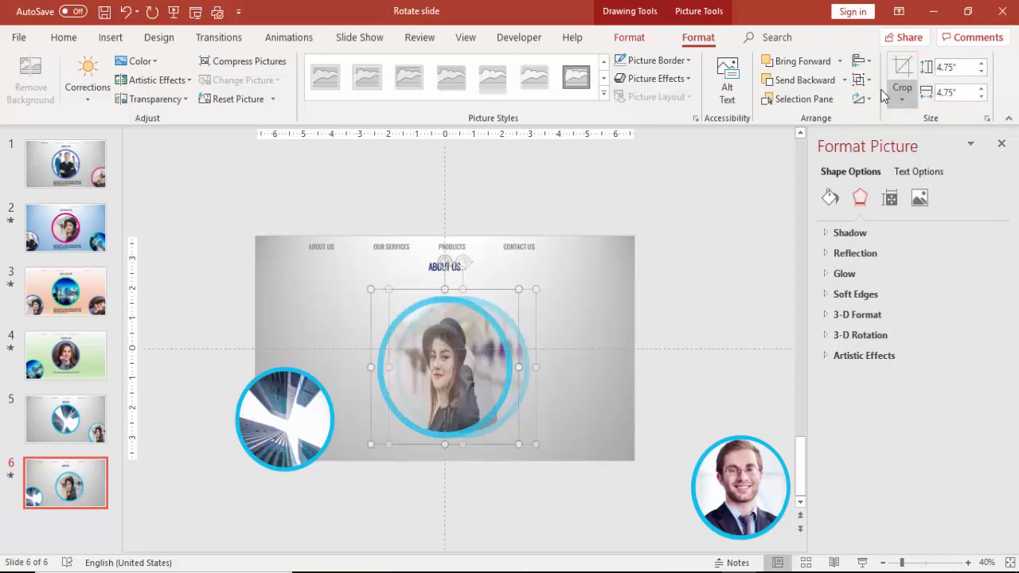
left_click(861, 64)
left_click(884, 148)
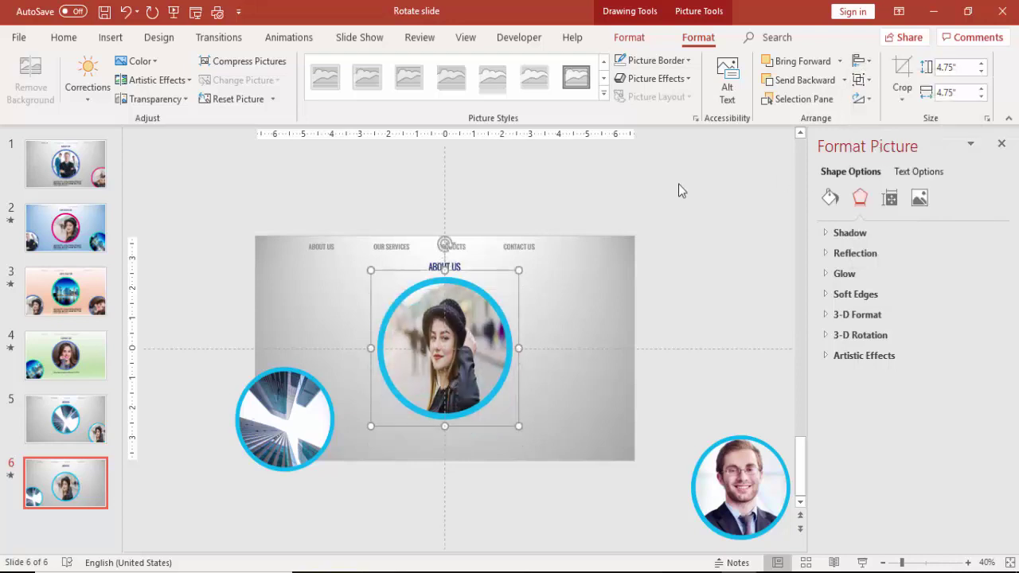
left_click(619, 191)
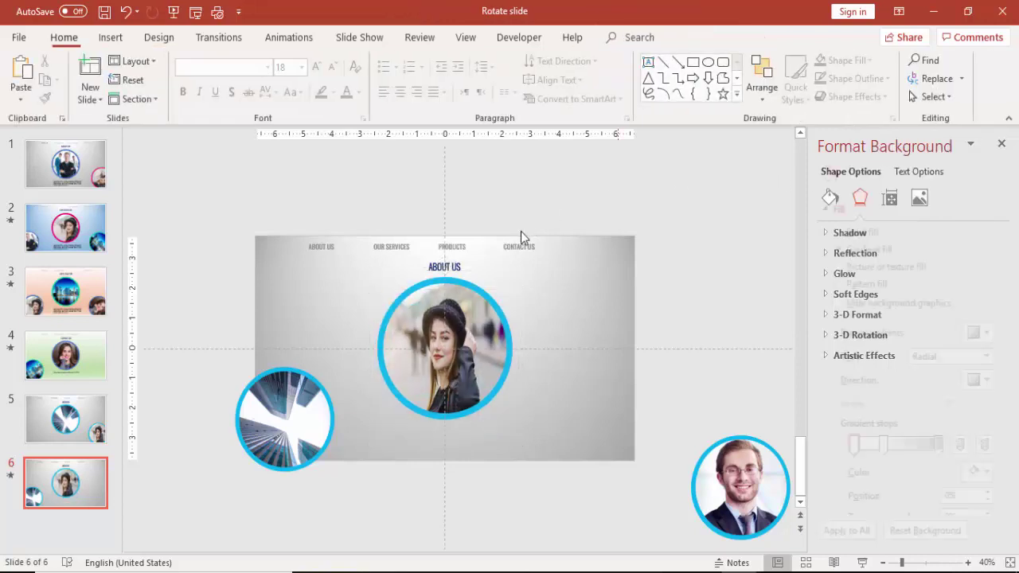
Step: Move ABOUT US above the slide and make OUR SERVICES the 20 pt dark-blue heading
left_click(437, 264)
mouse_move(438, 264)
left_mouse_down()
mouse_move(386, 196)
mouse_move(384, 255)
mouse_move(291, 210)
mouse_move(308, 207)
left_mouse_up()
left_click_drag(402, 247, 452, 263)
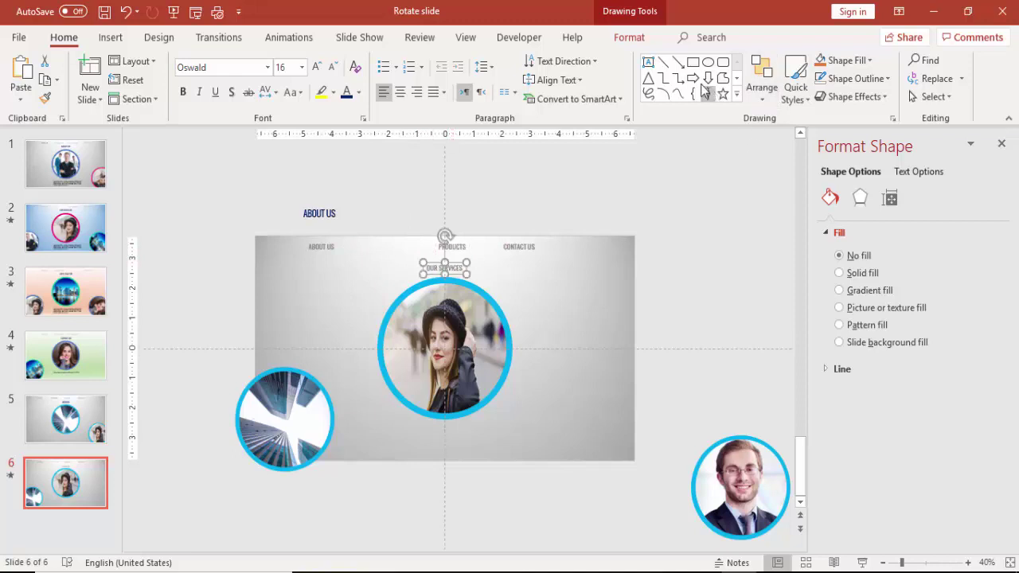
left_click(315, 69)
left_click(316, 68)
left_click(354, 93)
Step: Bring the man's photo onto the slide's lower-right edge and tilt it
left_click(756, 501)
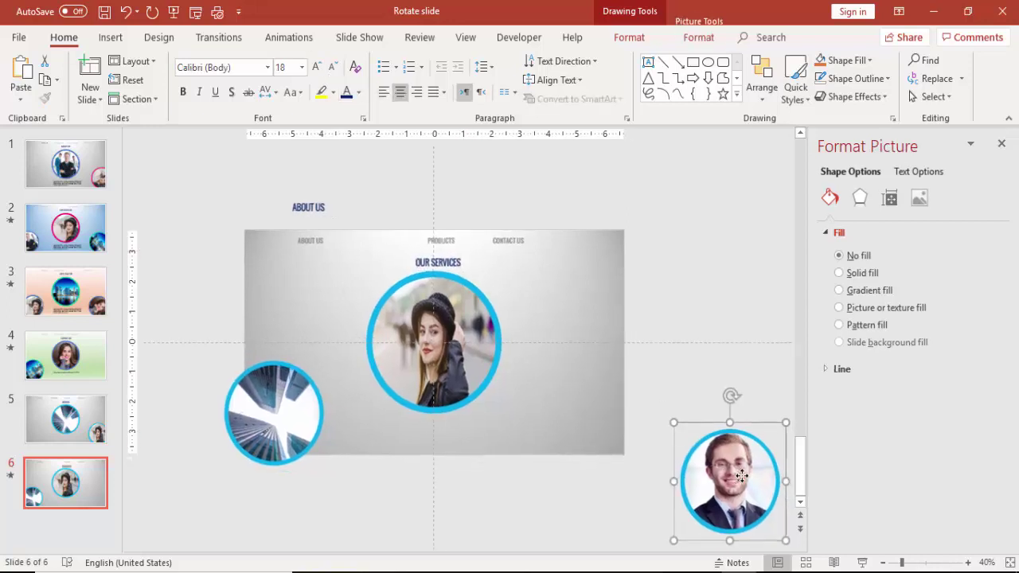
left_click_drag(757, 501, 624, 437)
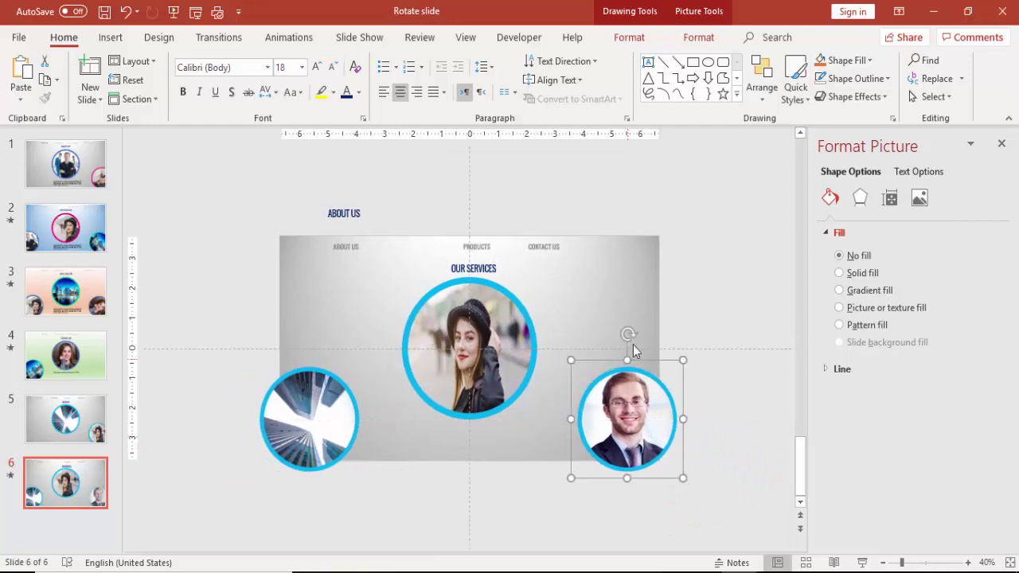
left_click_drag(629, 333, 664, 345)
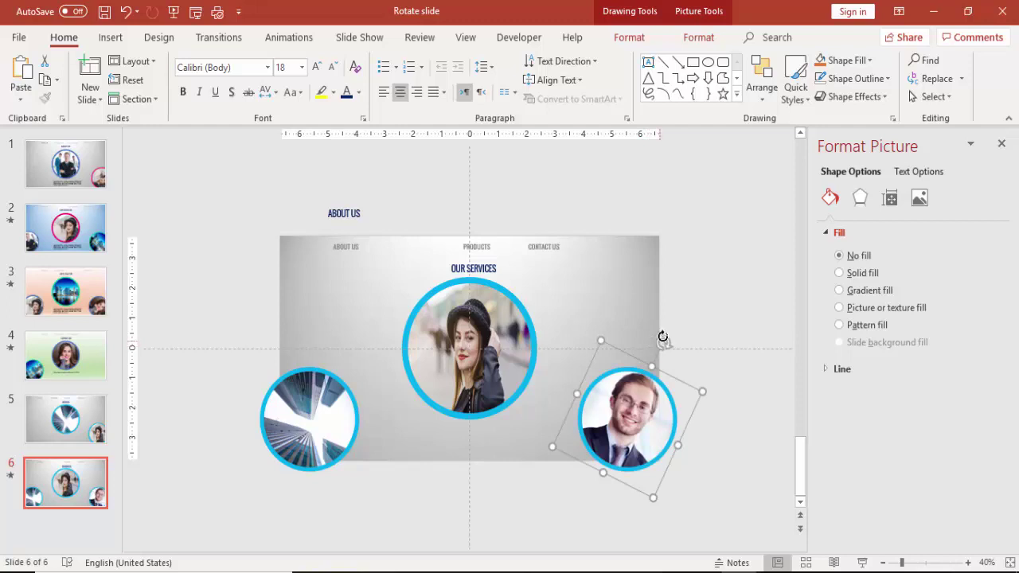
left_click(701, 302)
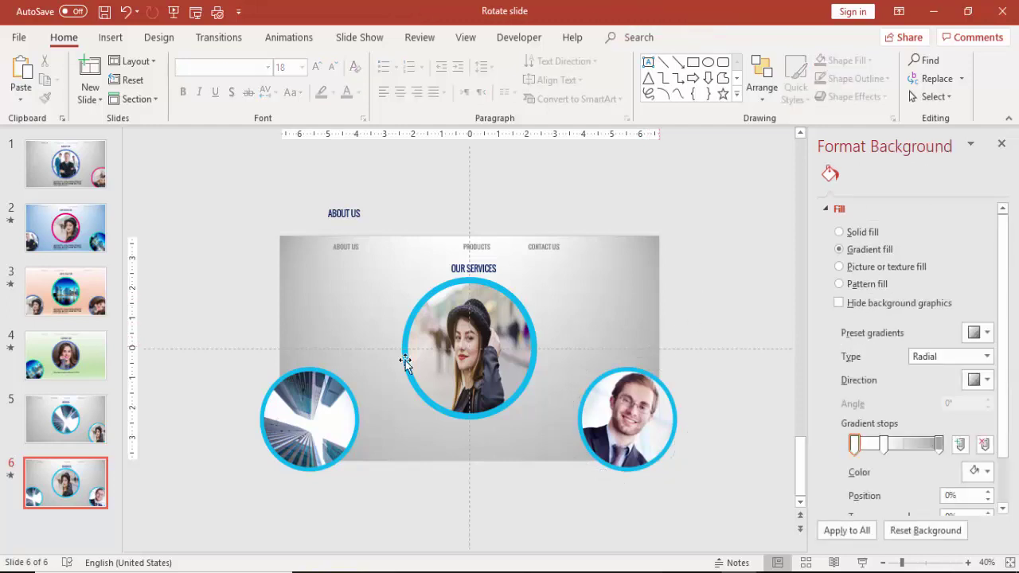
left_click(65, 420)
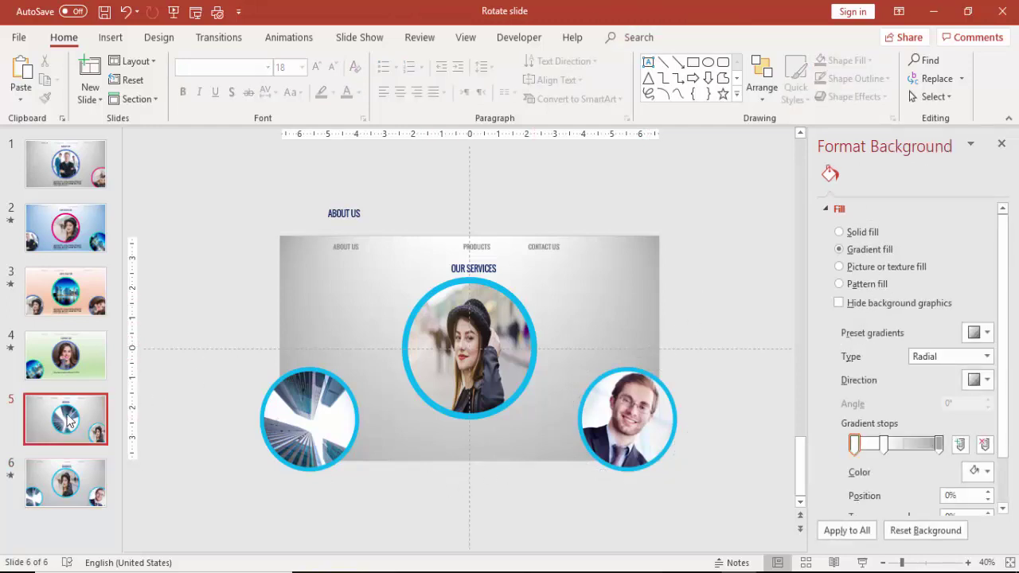
left_click(862, 563)
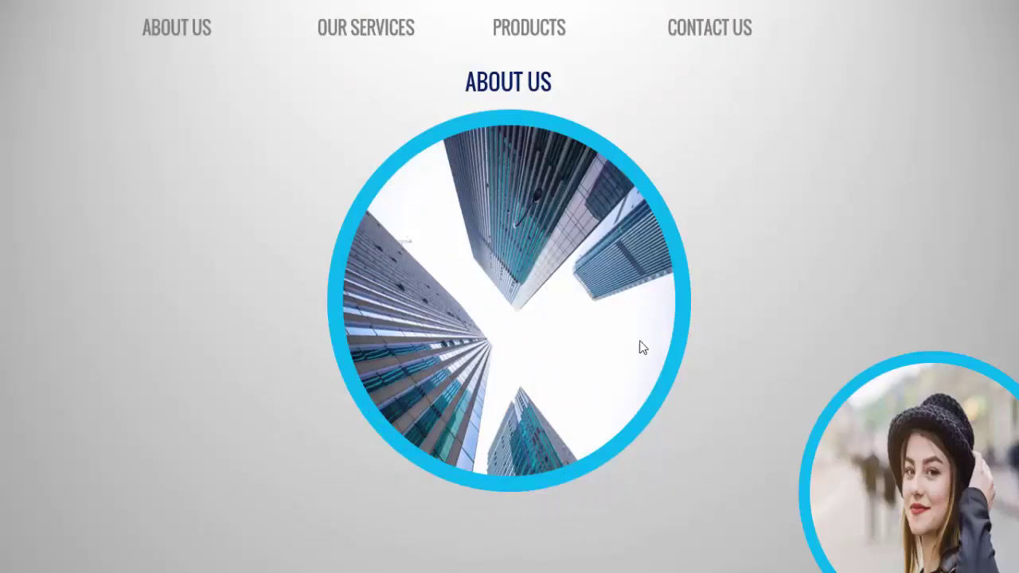
left_click(700, 377)
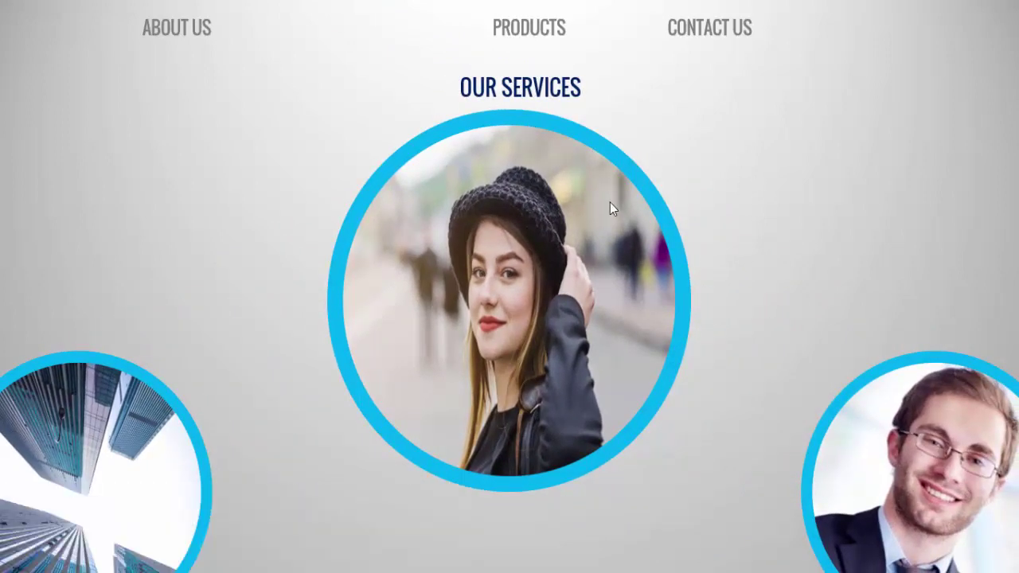
key("Escape")
left_click(67, 434)
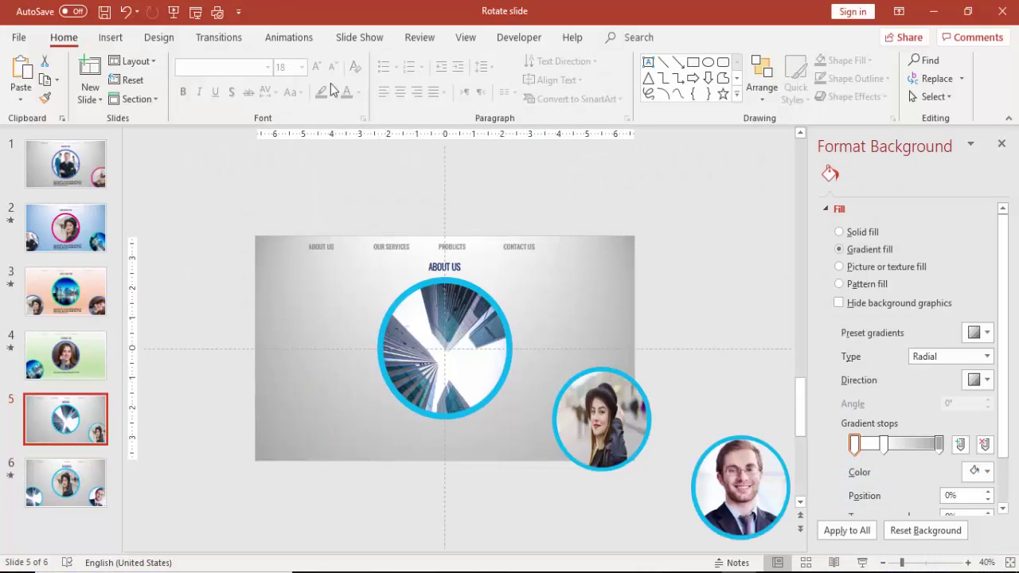
Step: Add a justified =lorem(1) text box under the centre photo on slide 5
left_click(121, 41)
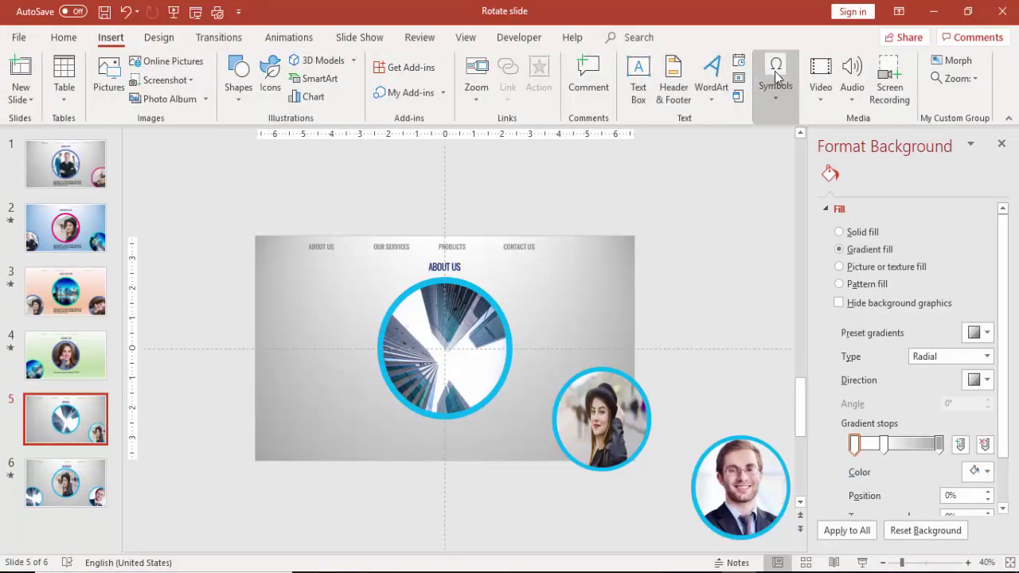
left_click(639, 75)
left_click_drag(357, 416, 540, 455)
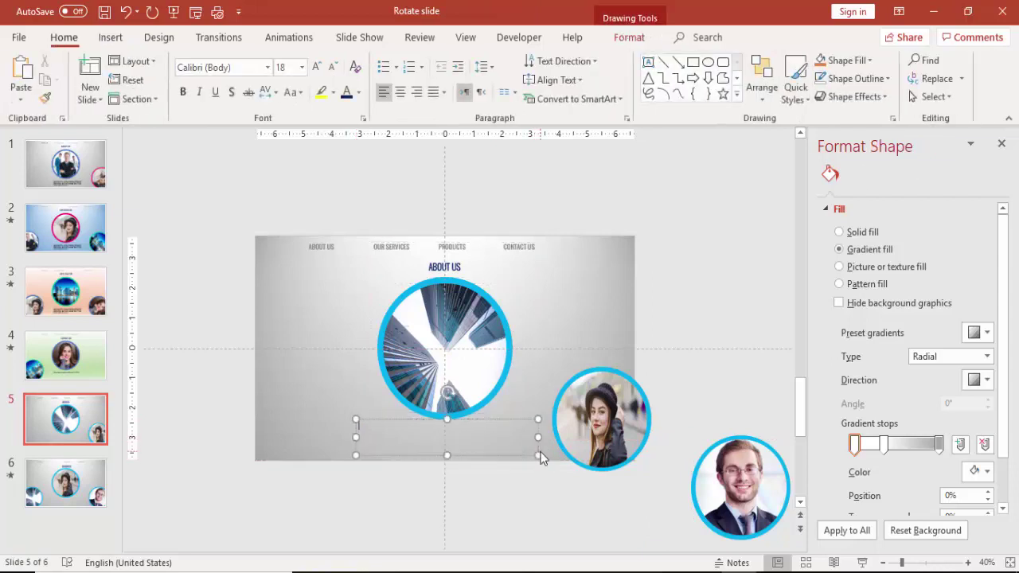
type("=lorem")
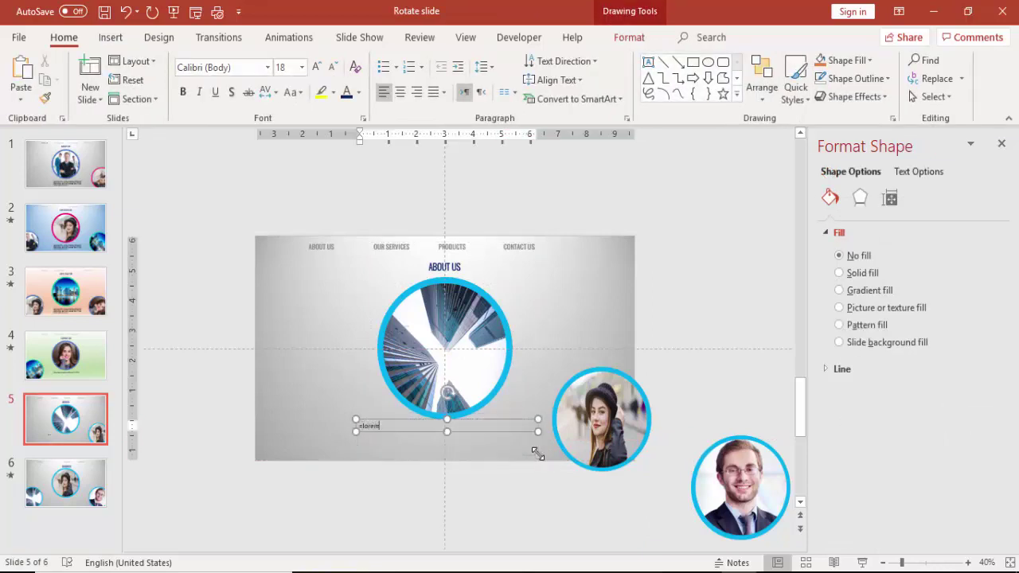
type("(1)")
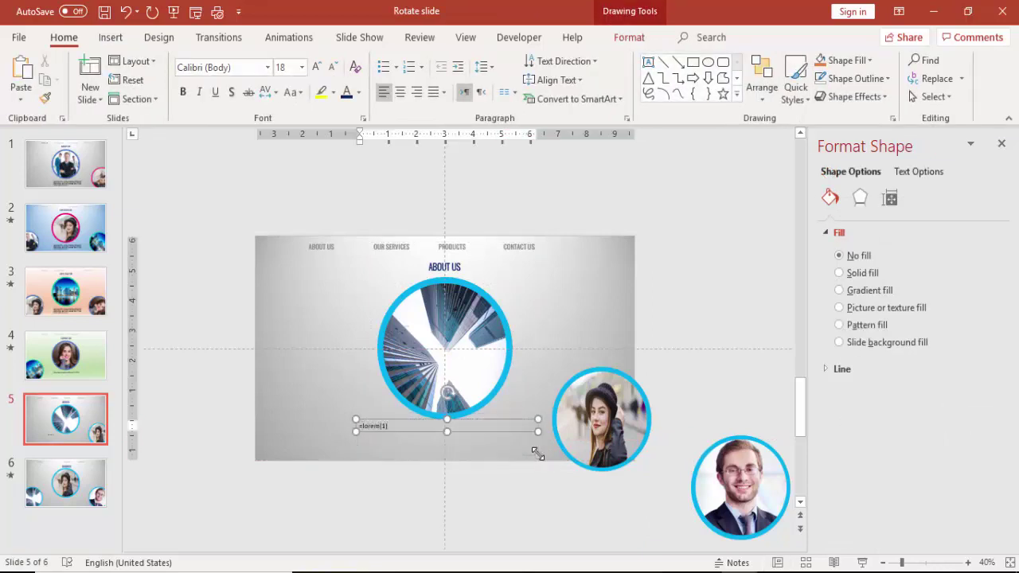
key("Return")
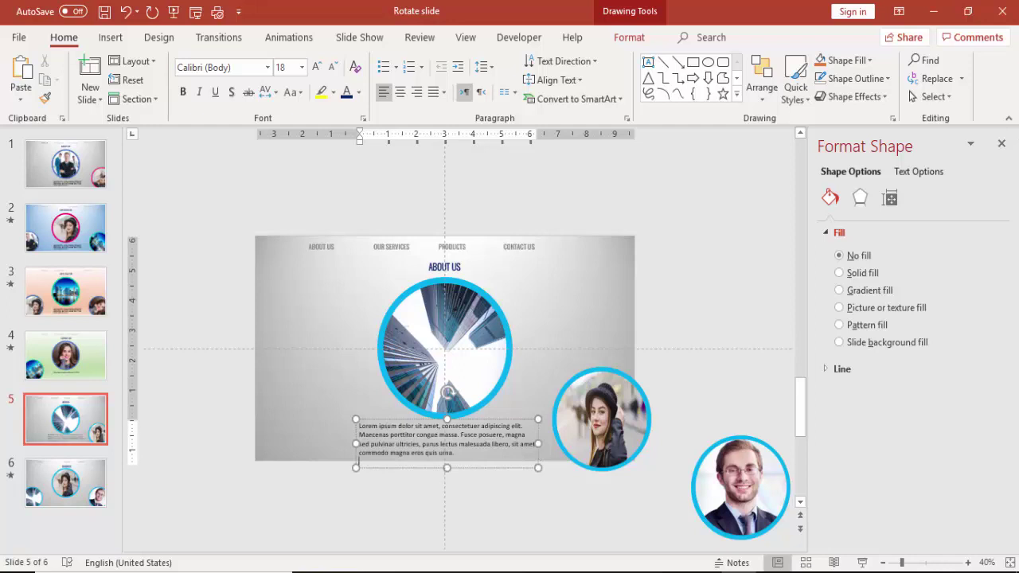
left_click(526, 422)
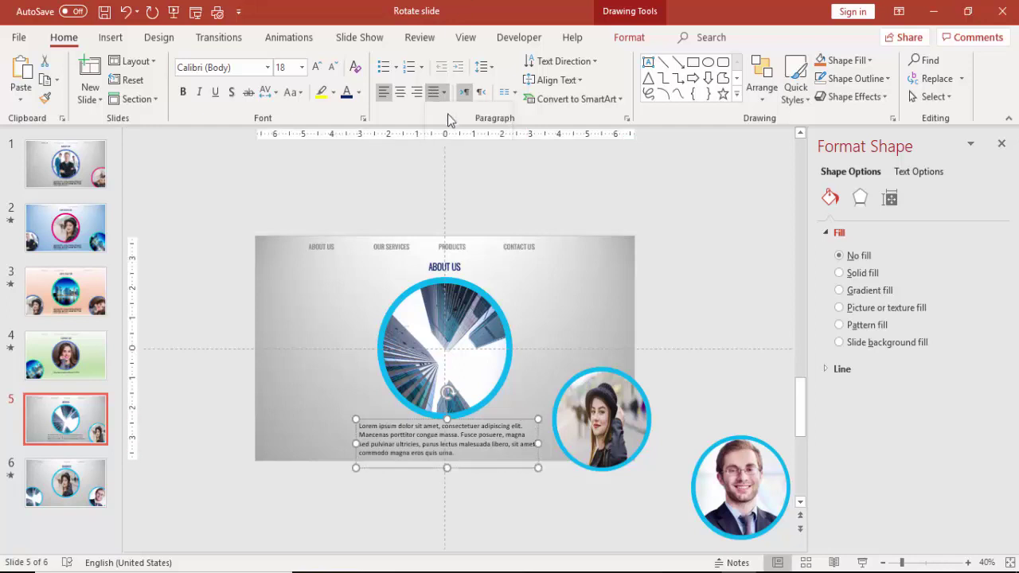
left_click(433, 92)
left_click_drag(499, 420, 502, 416)
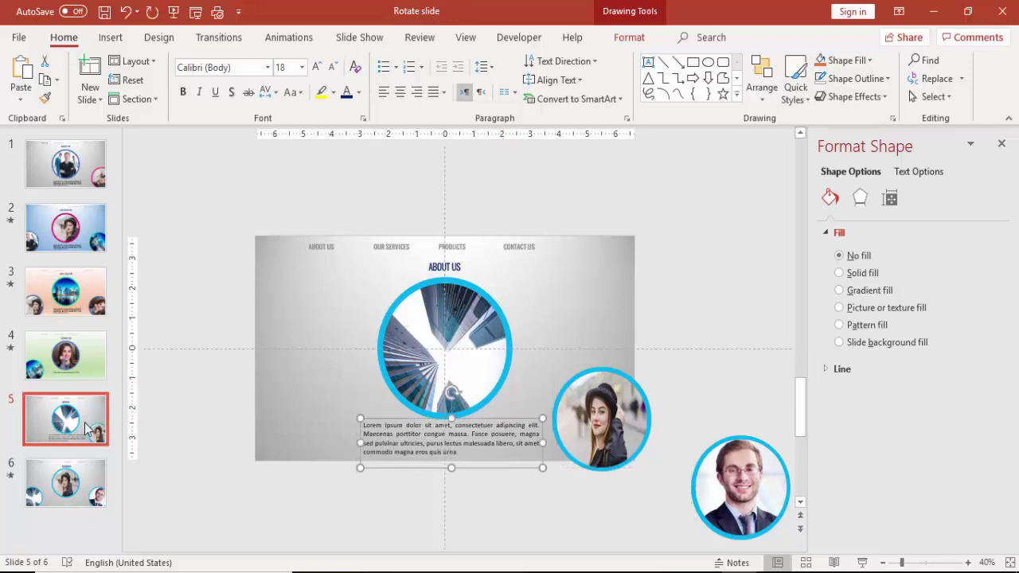
Step: Paste the lorem text box onto slide 6 and duplicate the man's photo down-right
left_click(61, 493)
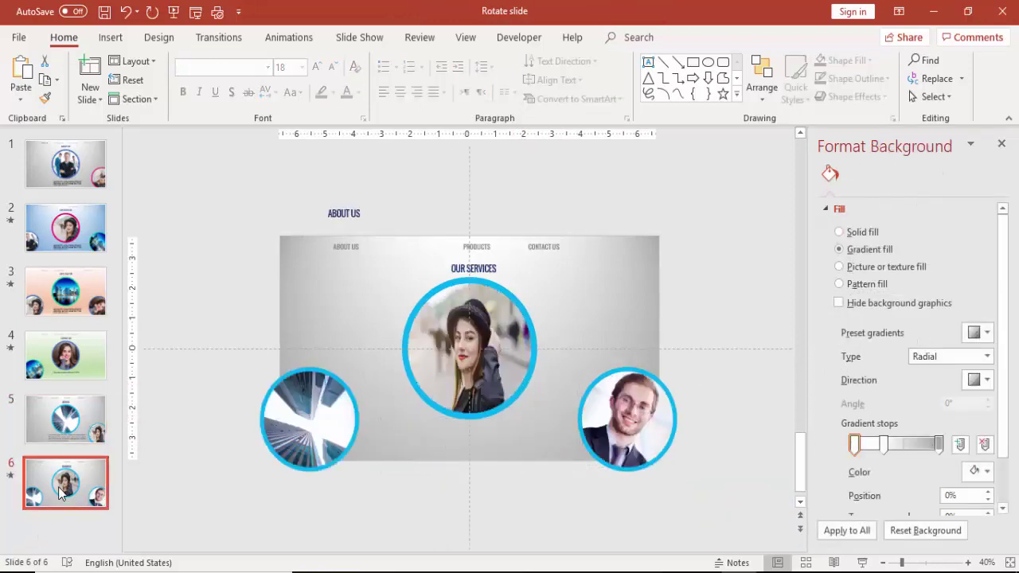
key("ctrl+v")
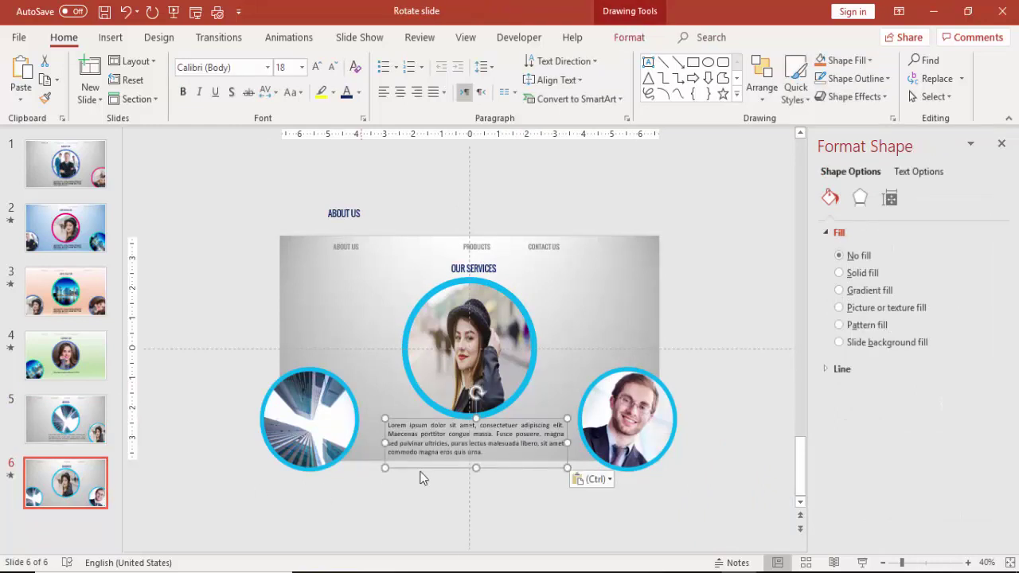
left_click(705, 449)
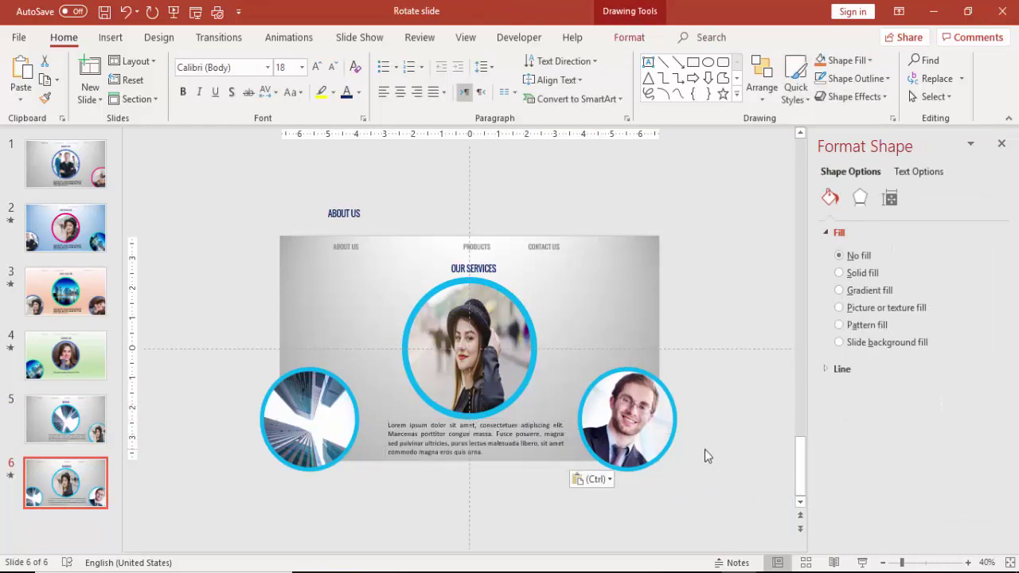
left_click(640, 403)
left_click_drag(639, 400, 743, 473)
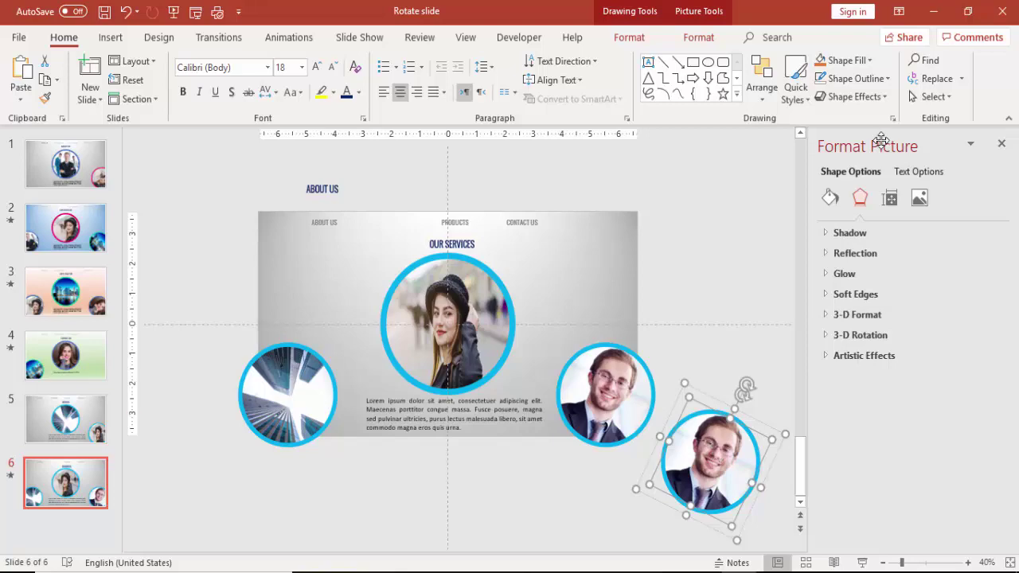
Step: Fill the copied circle off the lower-right corner with the building image
left_click(830, 199)
left_click(857, 387)
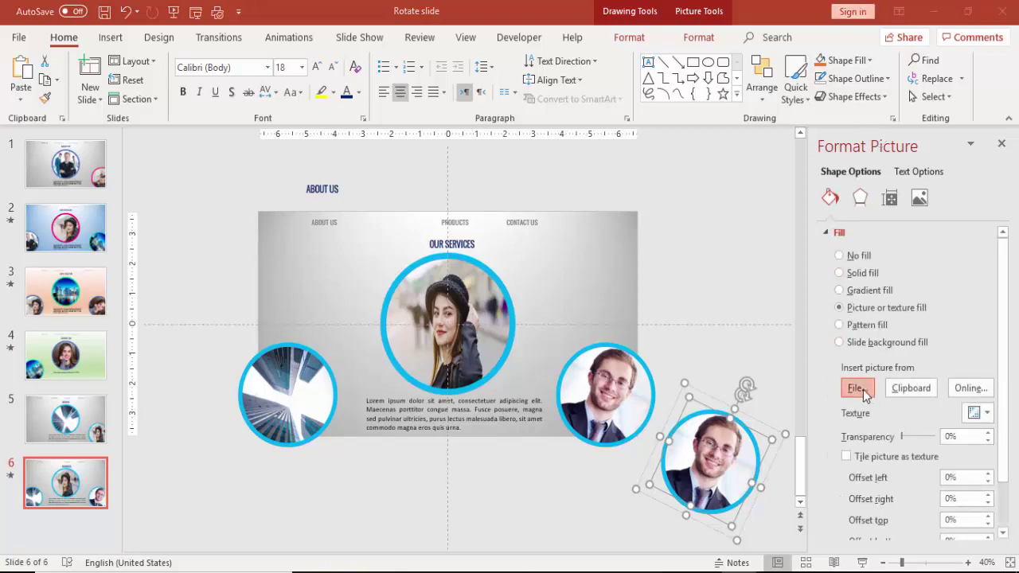
left_click_drag(628, 120, 625, 210)
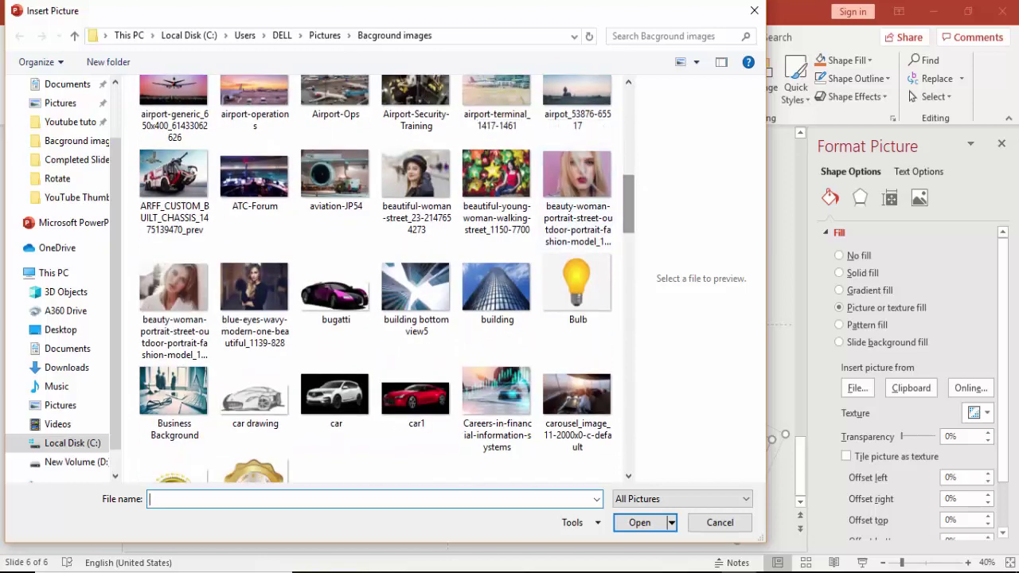
left_click(491, 299)
left_click(651, 527)
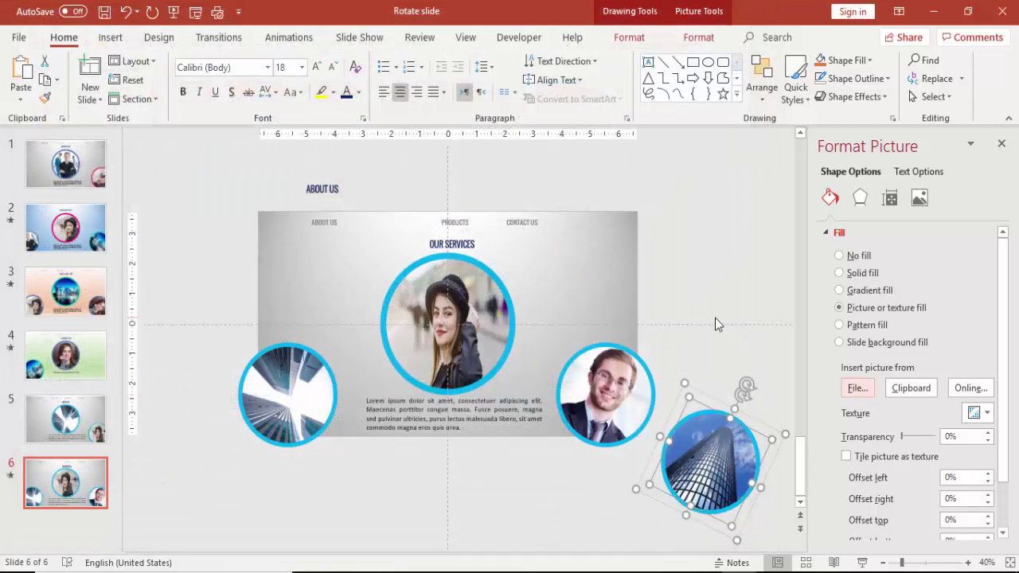
left_click(712, 300)
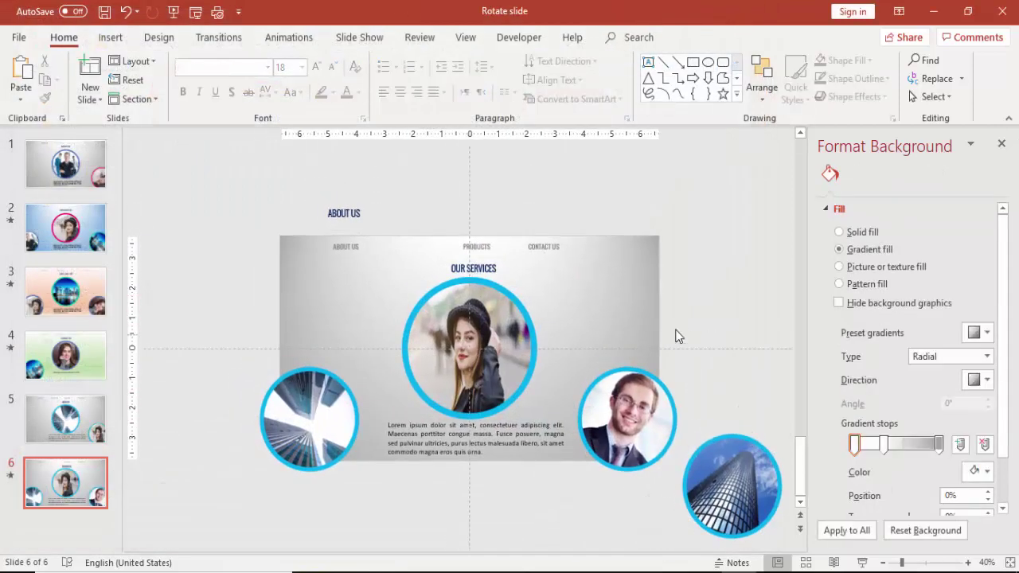
Step: Duplicate slide 6 as slide 7 and move its building circle below the lower-left corner
right_click(57, 480)
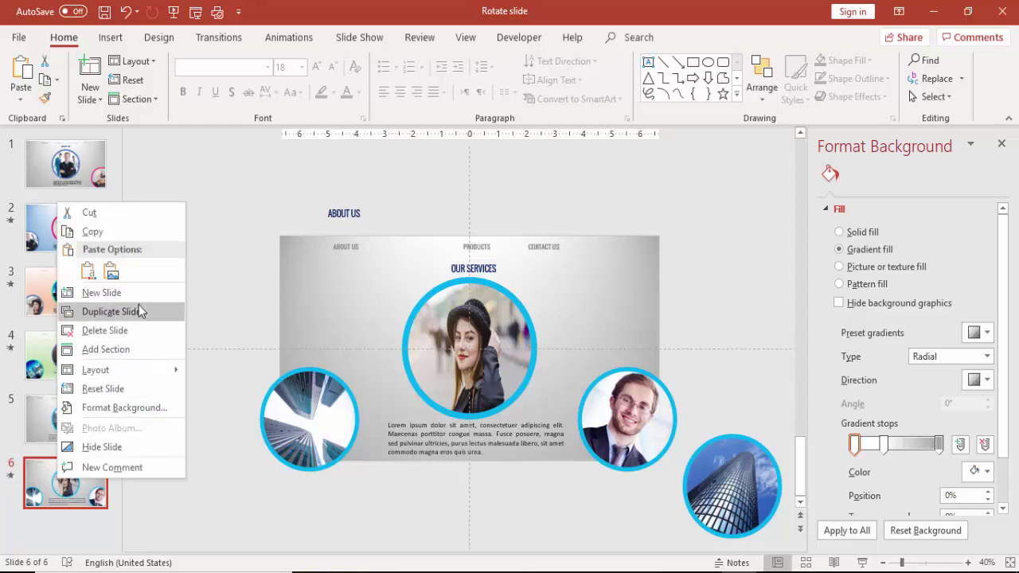
left_click(110, 311)
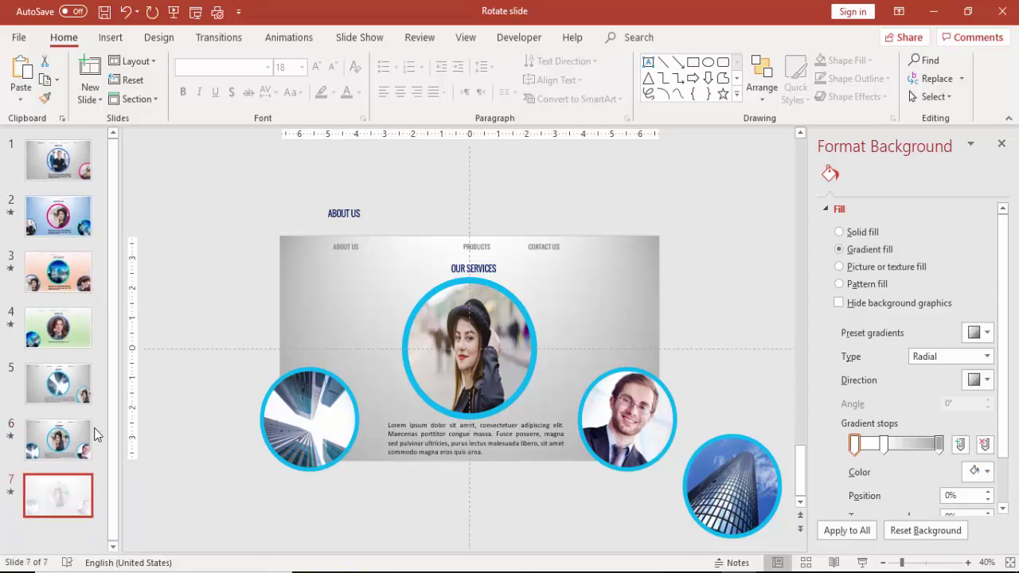
left_click(310, 394)
left_click_drag(317, 400, 246, 481)
scroll(530, 284, "down", 1)
Step: Select the woman's photo on slide 7 and begin editing its height
left_click(529, 284)
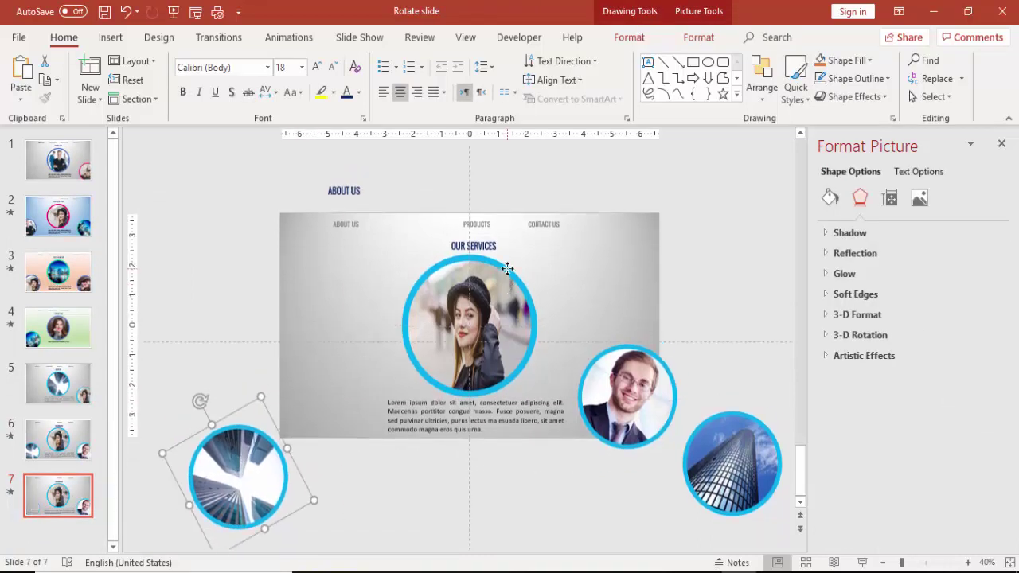
scroll(510, 271, "up", 1)
left_click(698, 37)
left_click(965, 67)
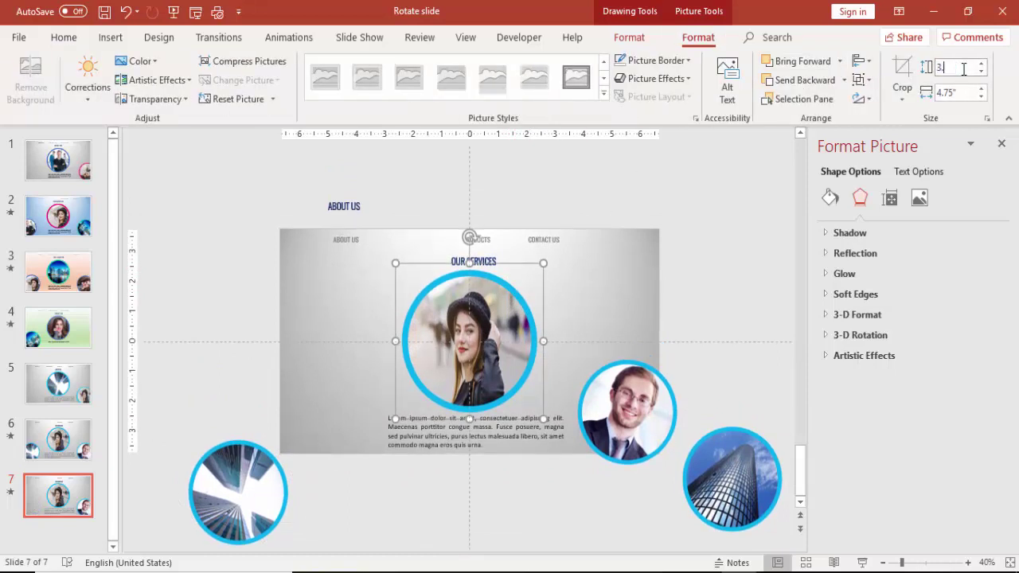
Step: Resize the woman's photo to 3.5 × 3.5 inches, centre it, tilt it, and move it lower left
left_click(966, 92)
type("3.5")
key("Return")
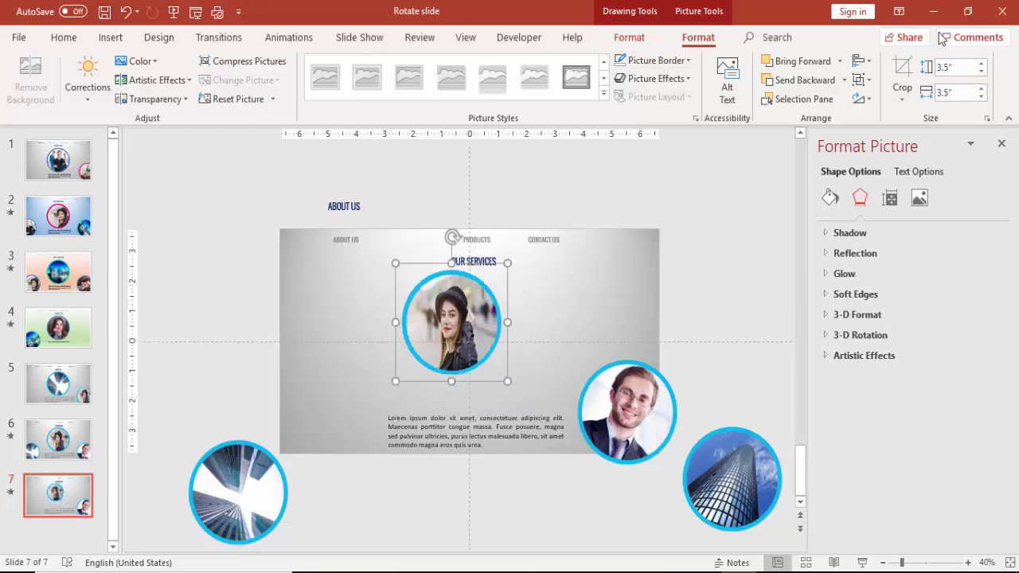
left_click(862, 63)
left_click(896, 101)
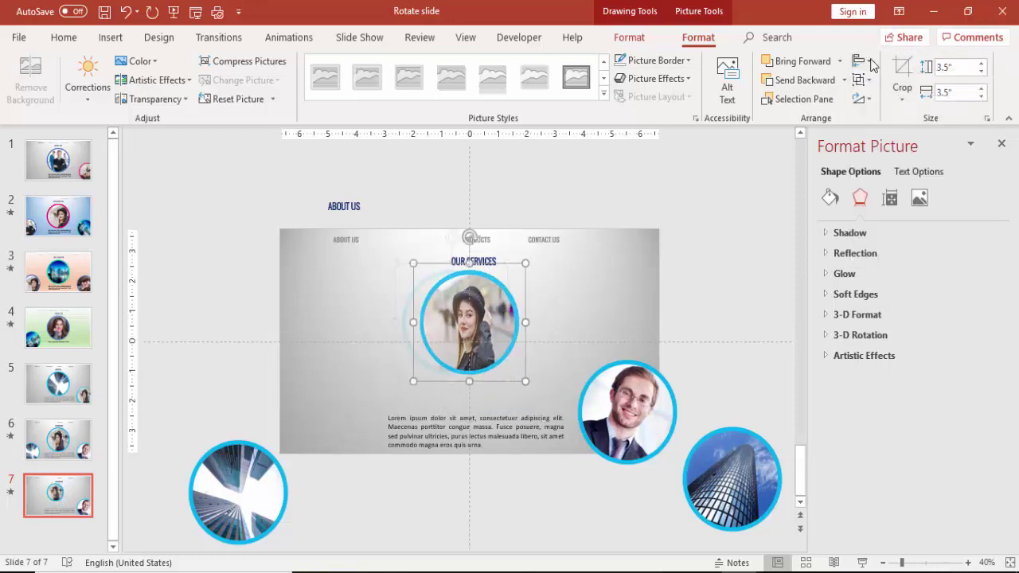
left_click(862, 62)
left_click(901, 158)
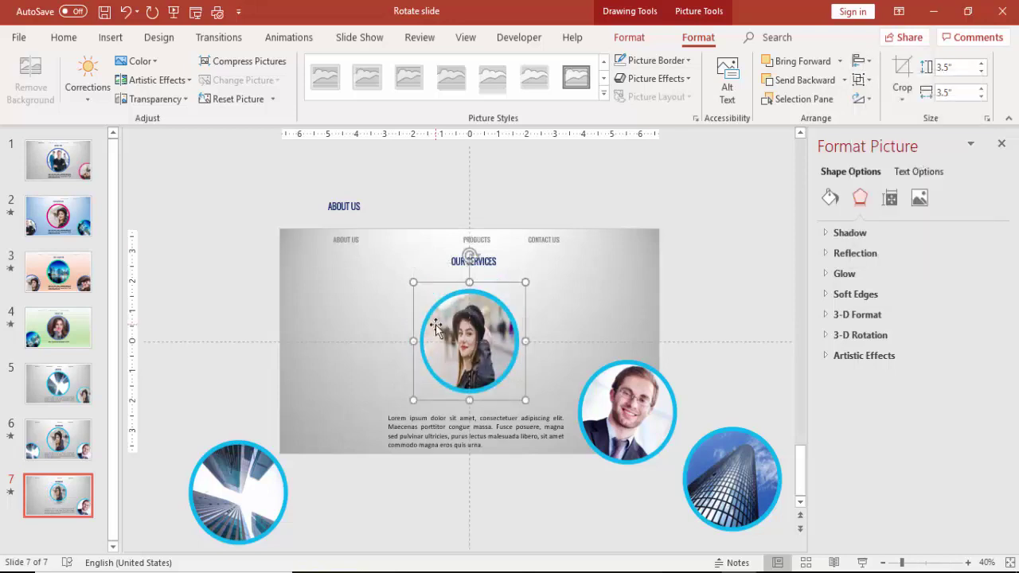
left_click_drag(471, 255, 510, 268)
left_click_drag(485, 333, 321, 400)
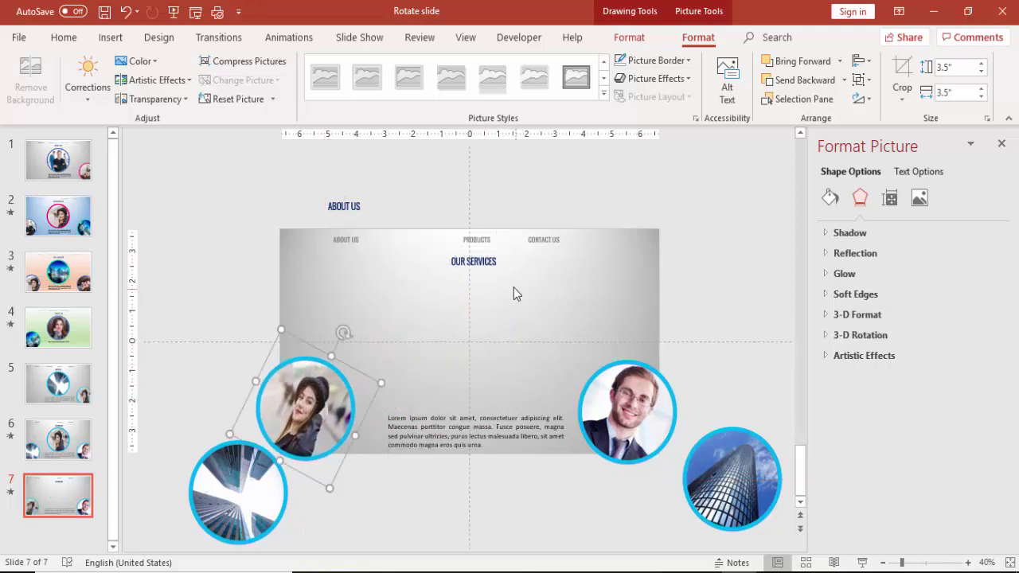
Step: Make the man's photo an upright 4.75-inch circle aligned to the slide's centre and middle
left_click(618, 399)
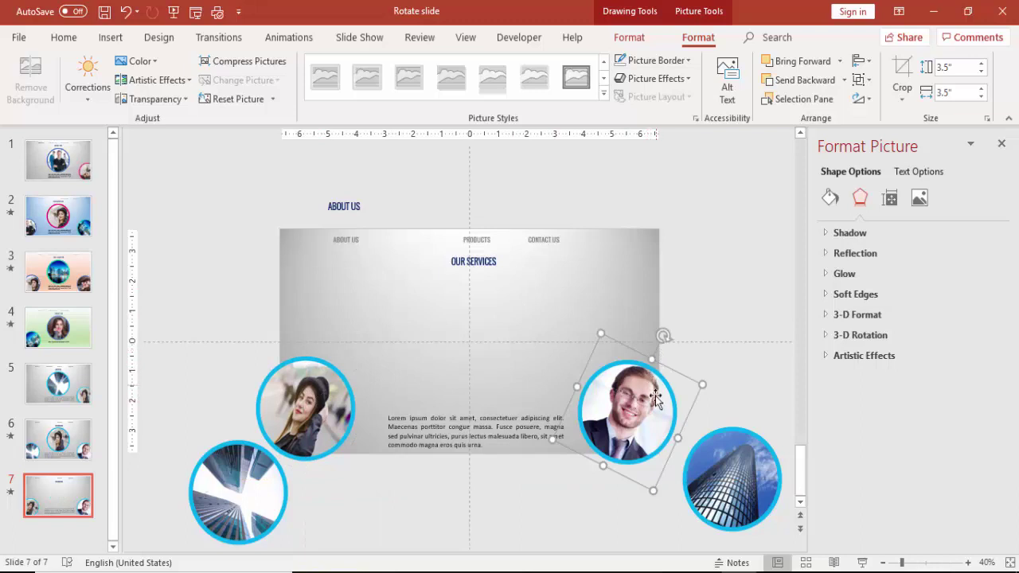
left_click_drag(635, 415, 476, 343)
left_click_drag(938, 68, 997, 72)
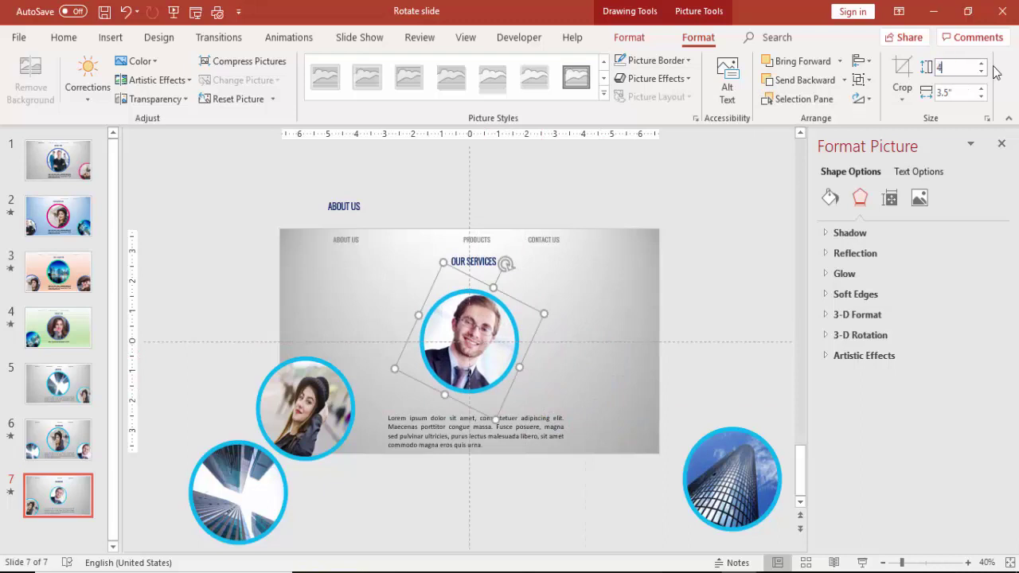
left_click(961, 91)
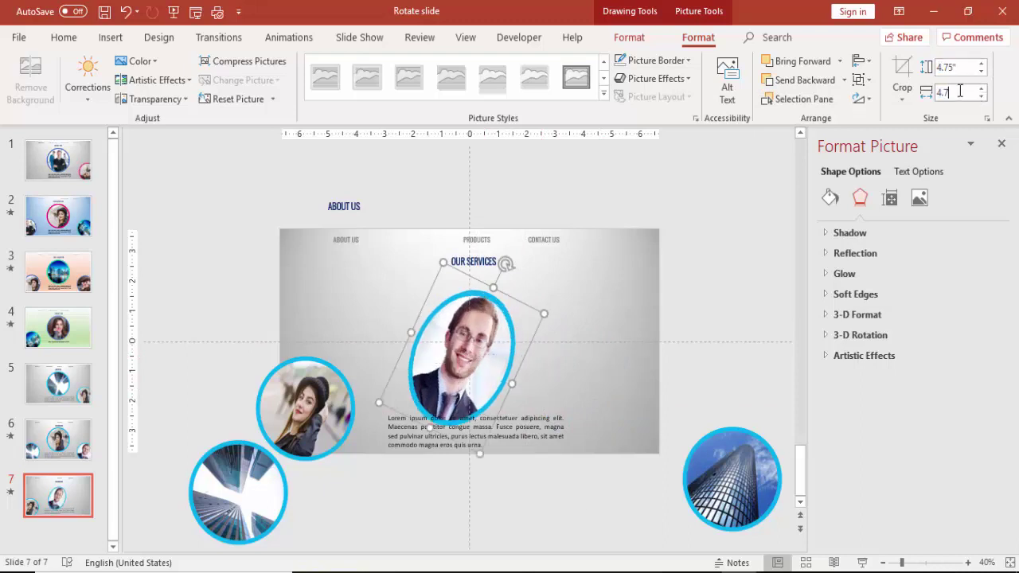
key("Return")
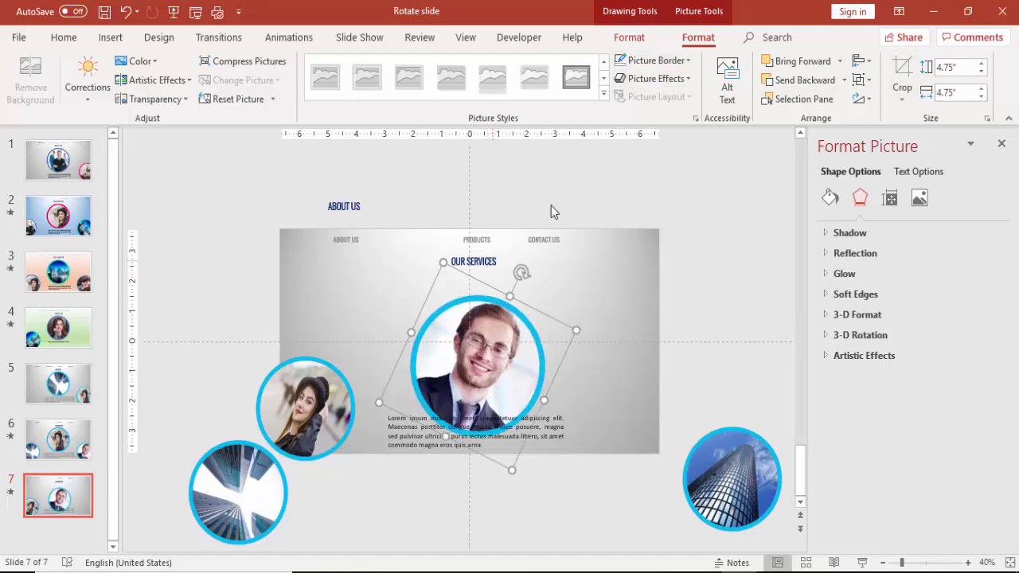
left_click(862, 61)
left_click(884, 99)
left_click(860, 61)
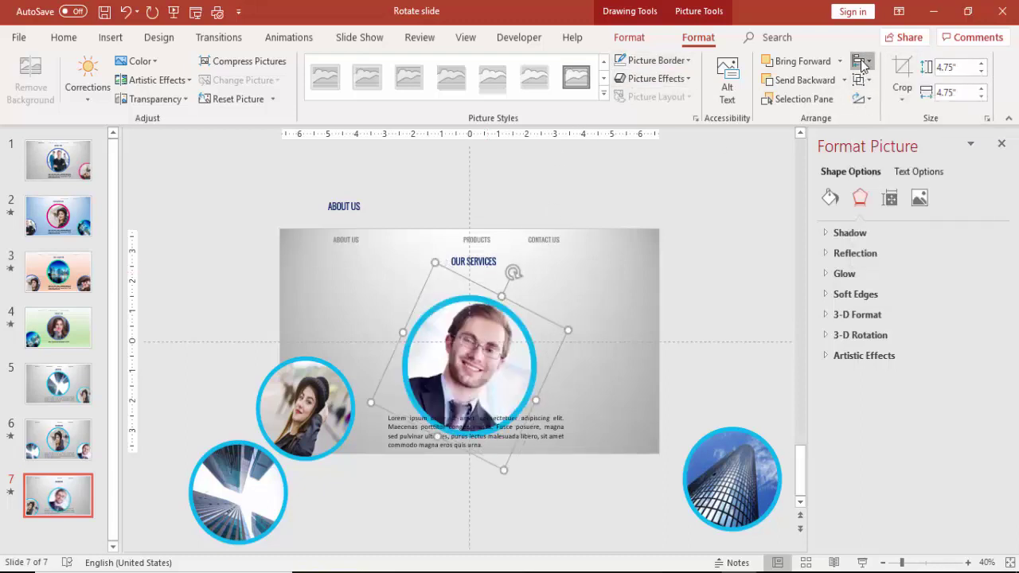
left_click(895, 158)
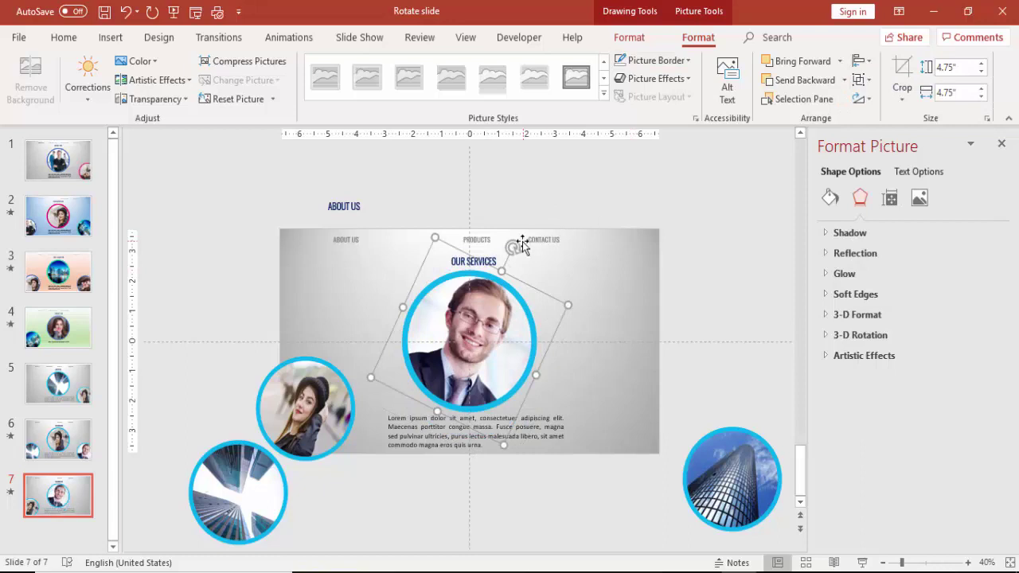
left_click_drag(514, 246, 481, 233)
left_click(520, 165)
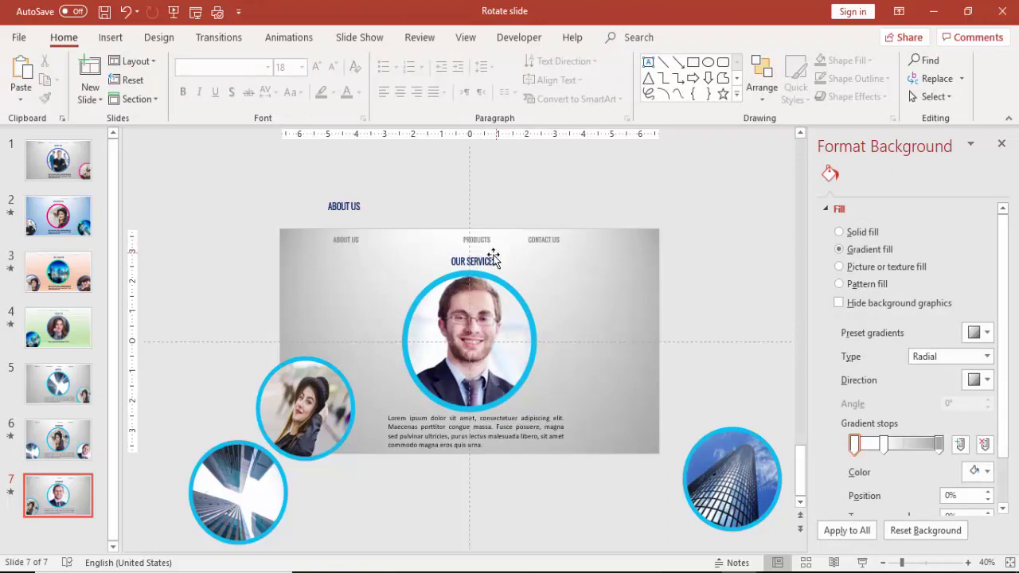
Step: Move OUR SERVICES above the slide and make PRODUCTS the 20 pt dark-blue heading
left_click(494, 254)
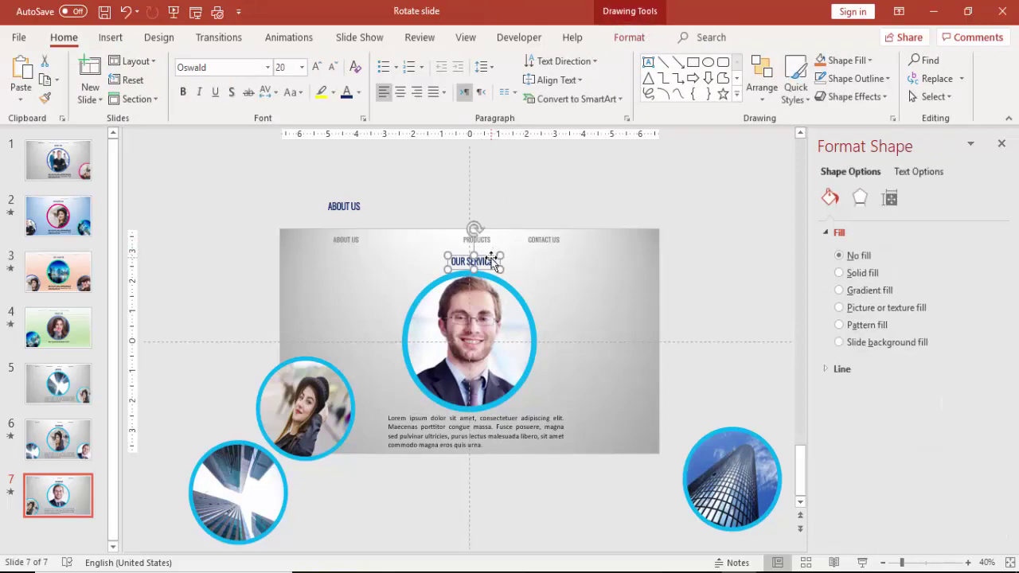
mouse_move(491, 258)
left_mouse_down()
mouse_move(465, 214)
mouse_move(472, 206)
mouse_move(482, 211)
mouse_move(481, 255)
left_mouse_up()
left_click(484, 239)
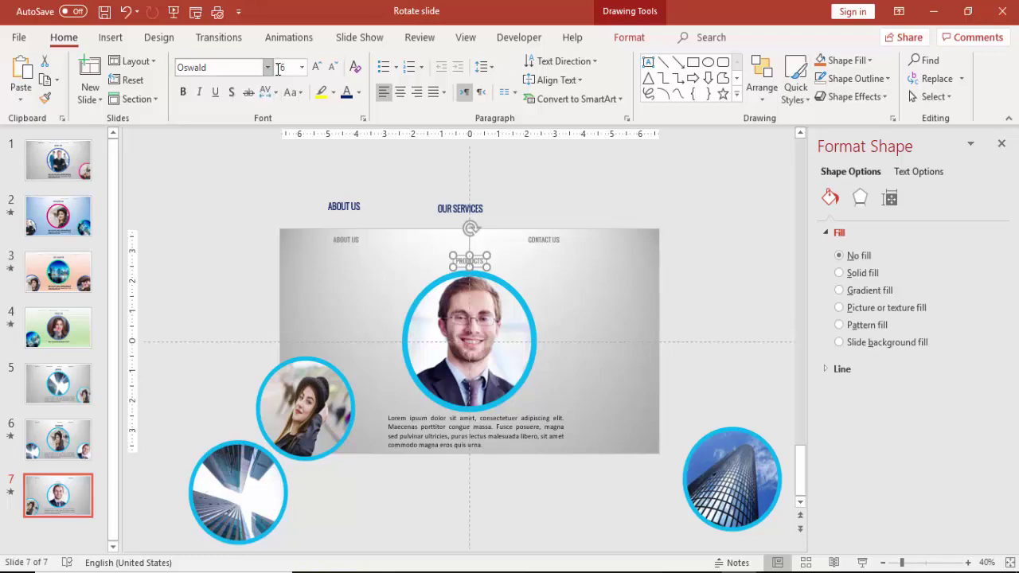
left_click(317, 67)
left_click(317, 67)
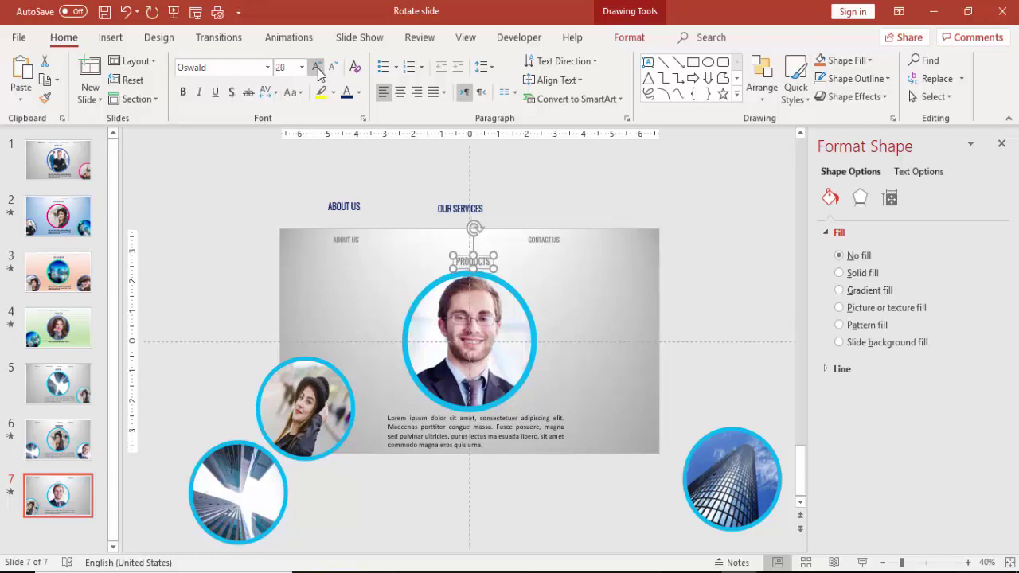
left_click(346, 93)
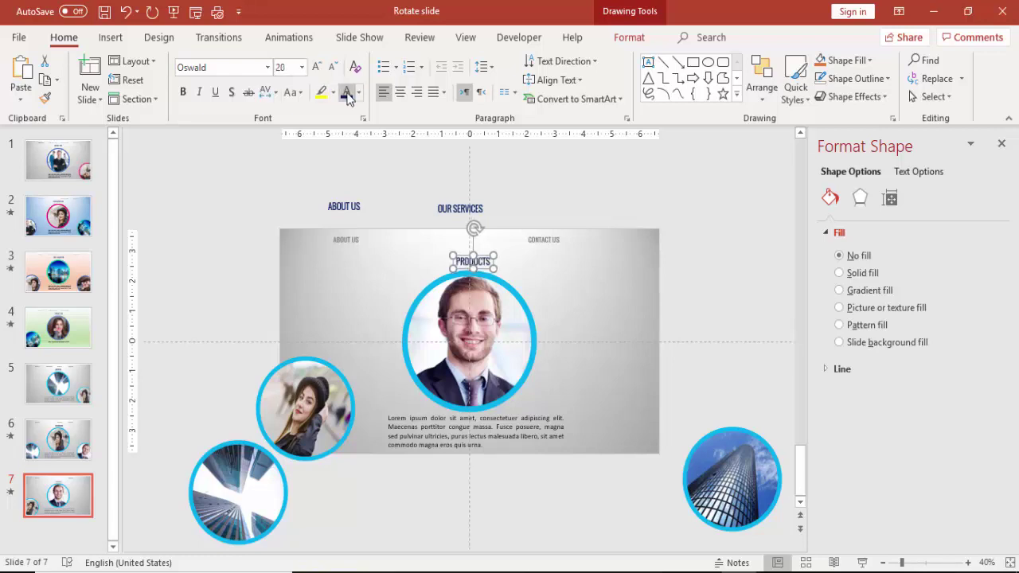
left_click(489, 176)
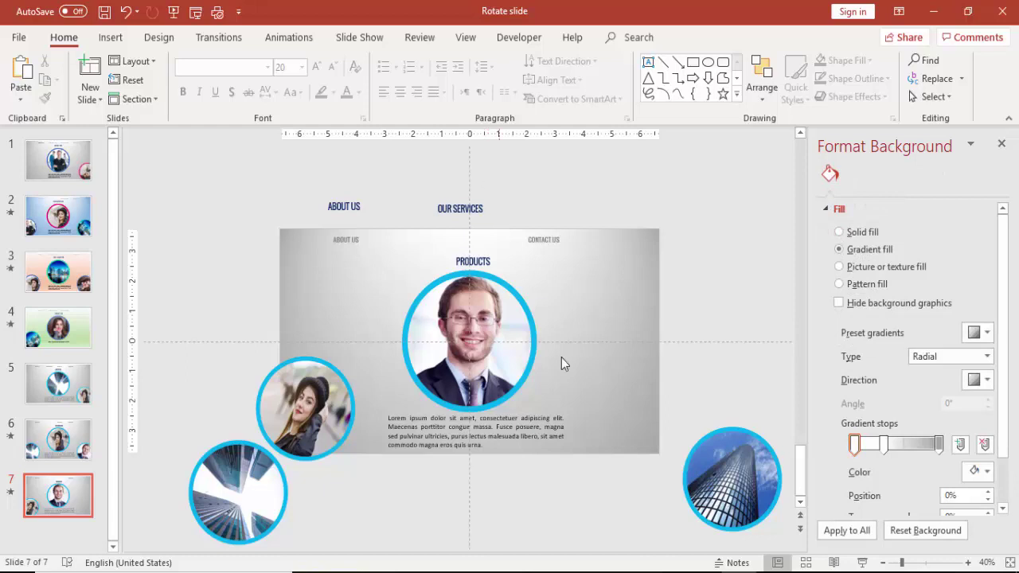
Step: Shift the building photo onto the slide's right edge and select ABOUT US
left_click(751, 465)
left_click_drag(739, 450, 654, 405)
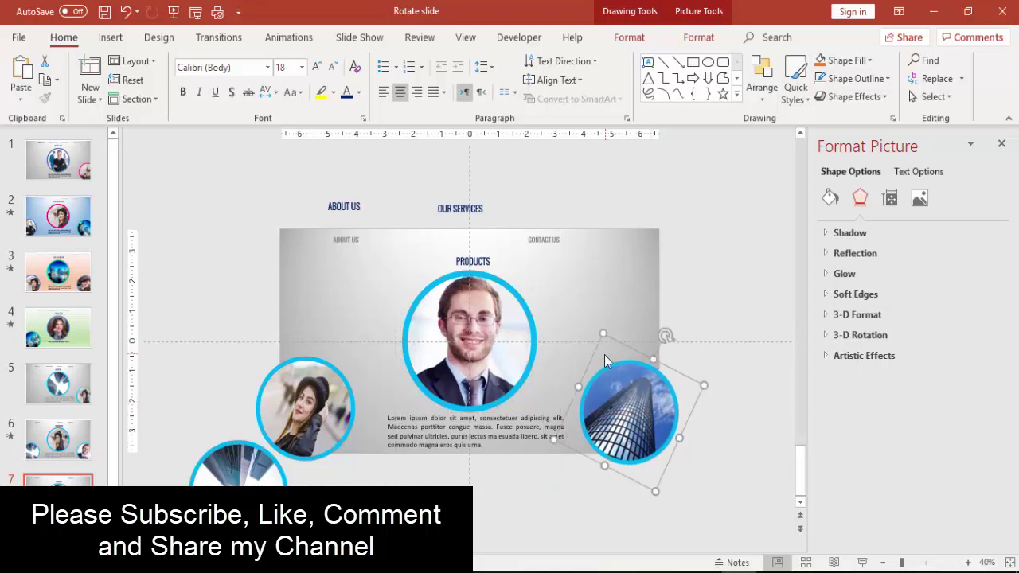
left_click(353, 201)
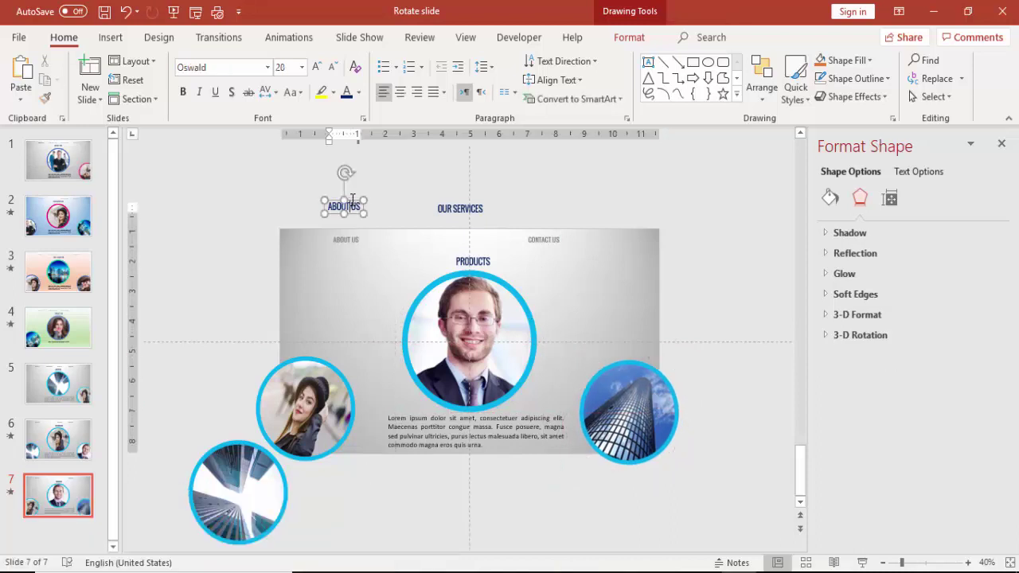